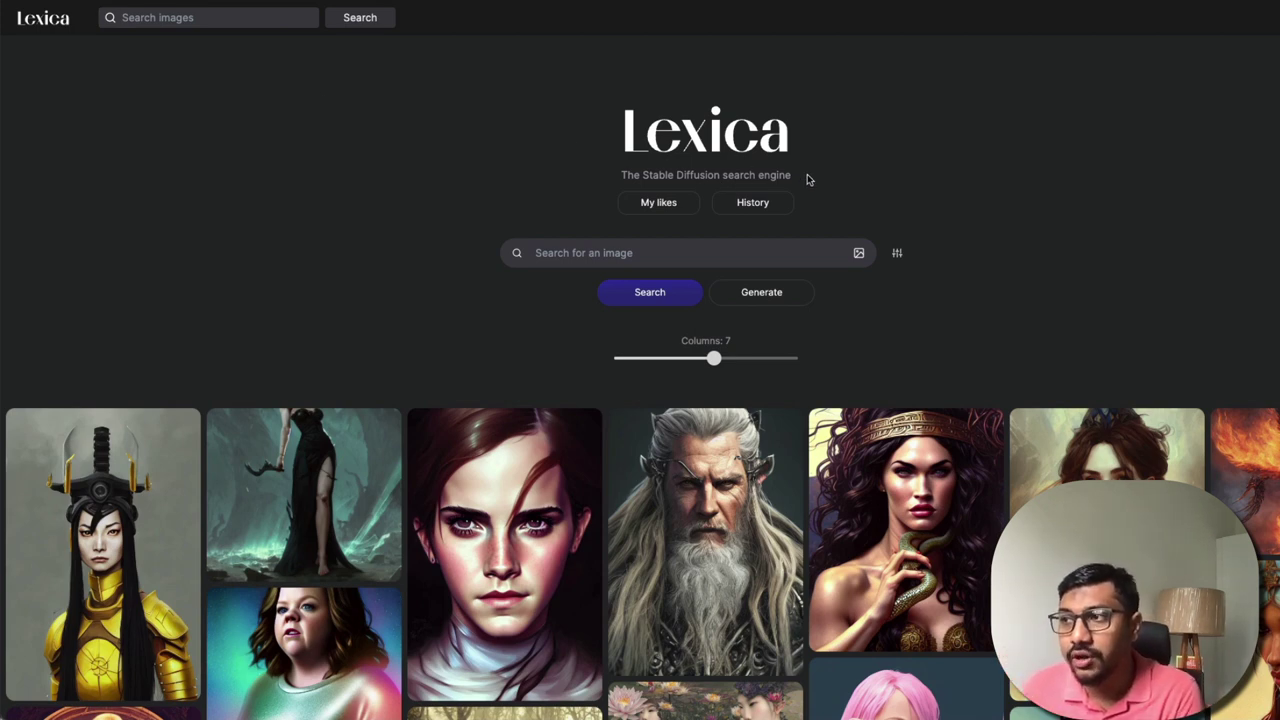
left_click_drag(808, 180, 545, 162)
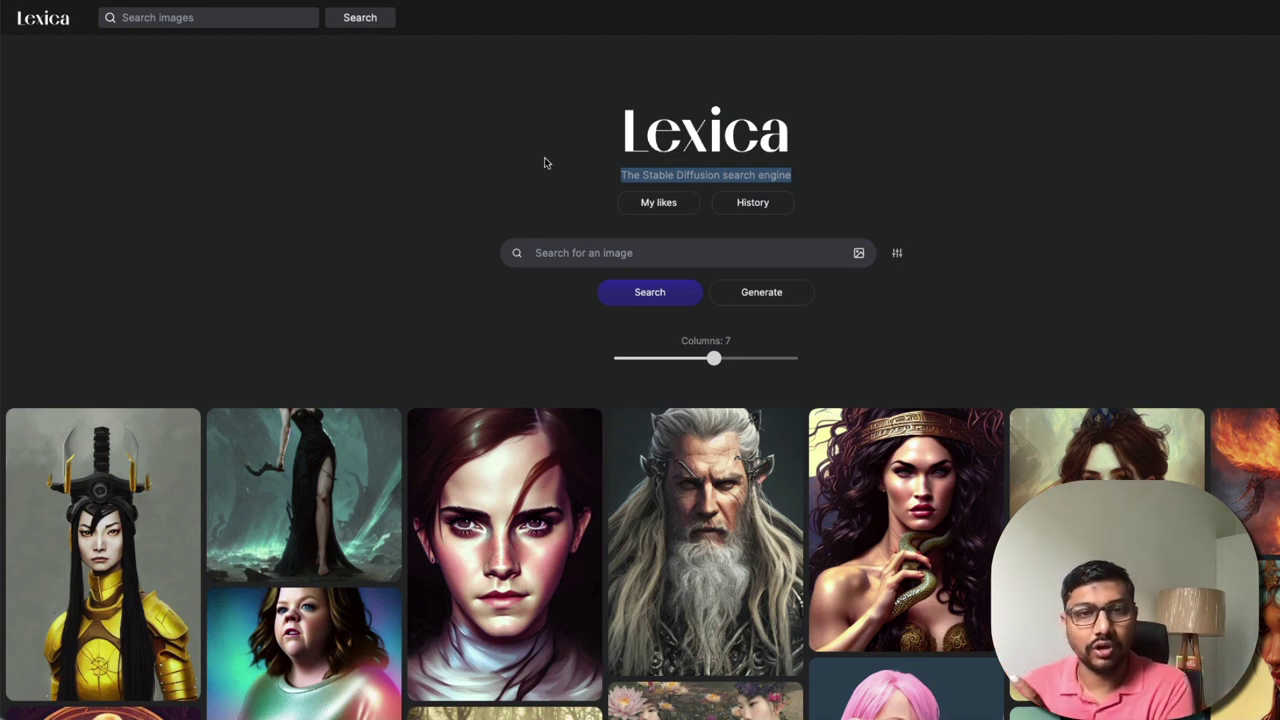
left_click(1035, 331)
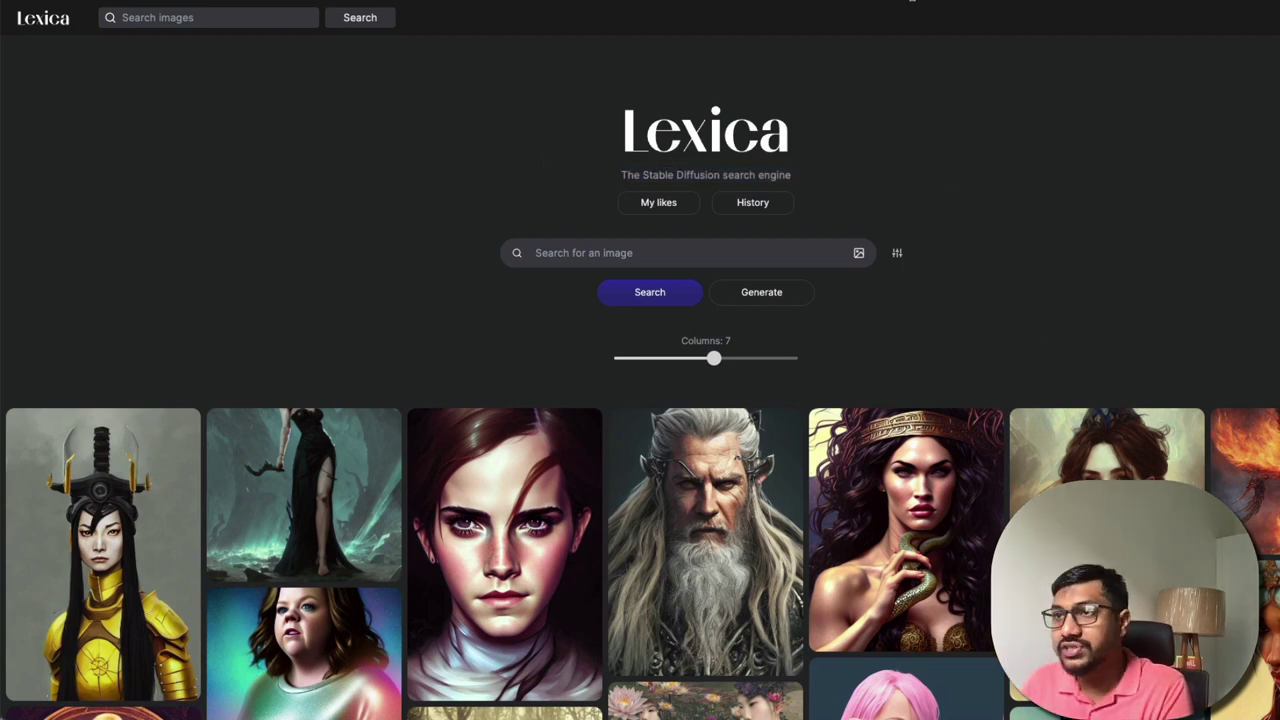
Step: Open the Lexica Aperture image generator at z.lexica.art/aperture
key("super+l")
type("z.lexica.art/")
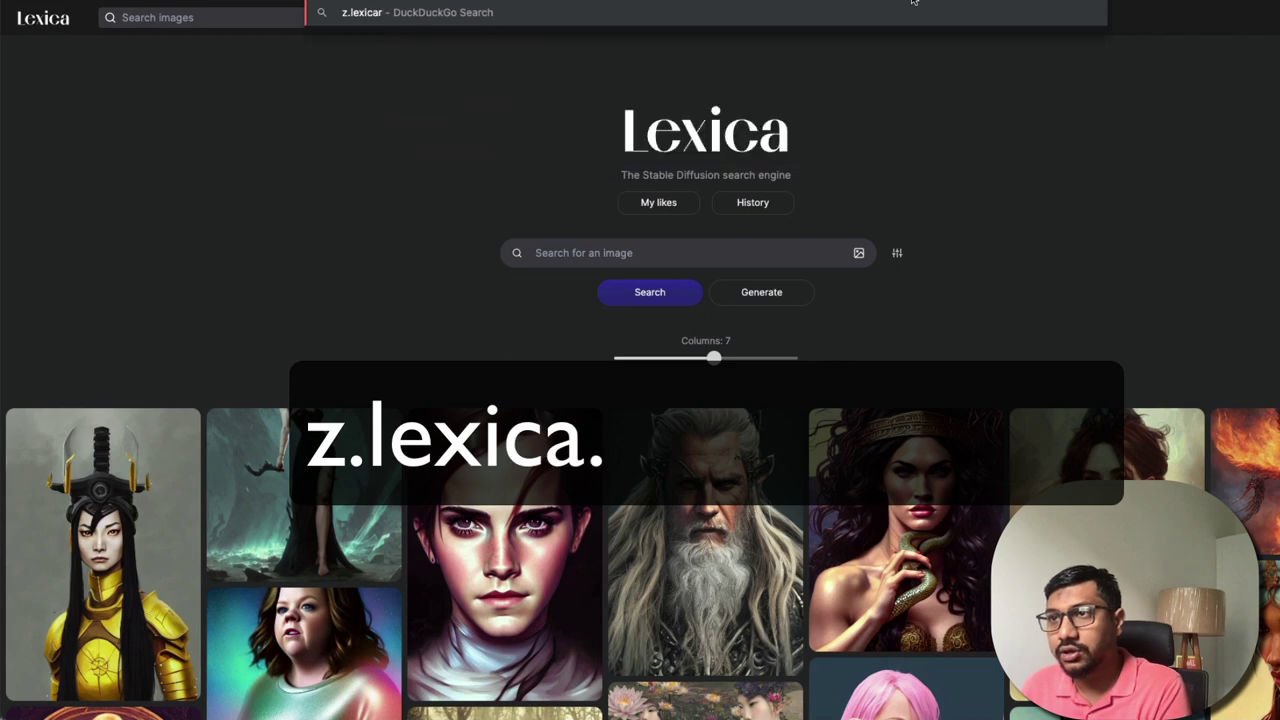
type("aperture")
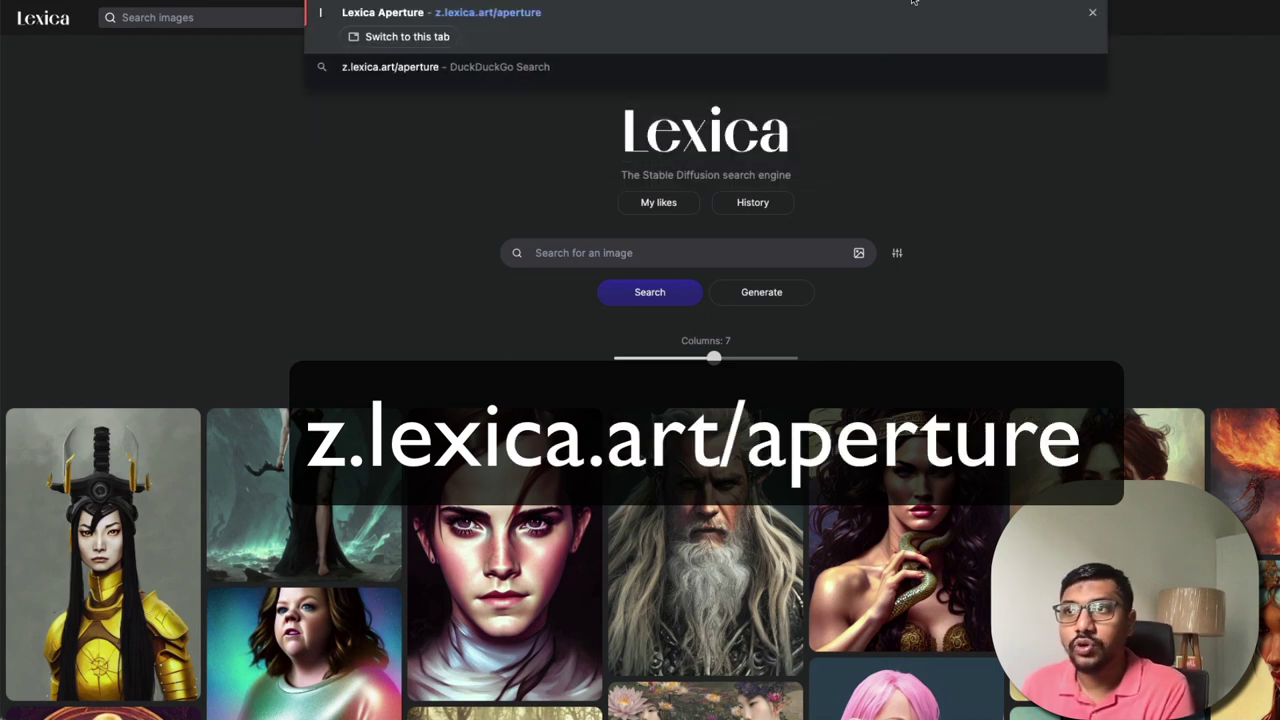
key("Return")
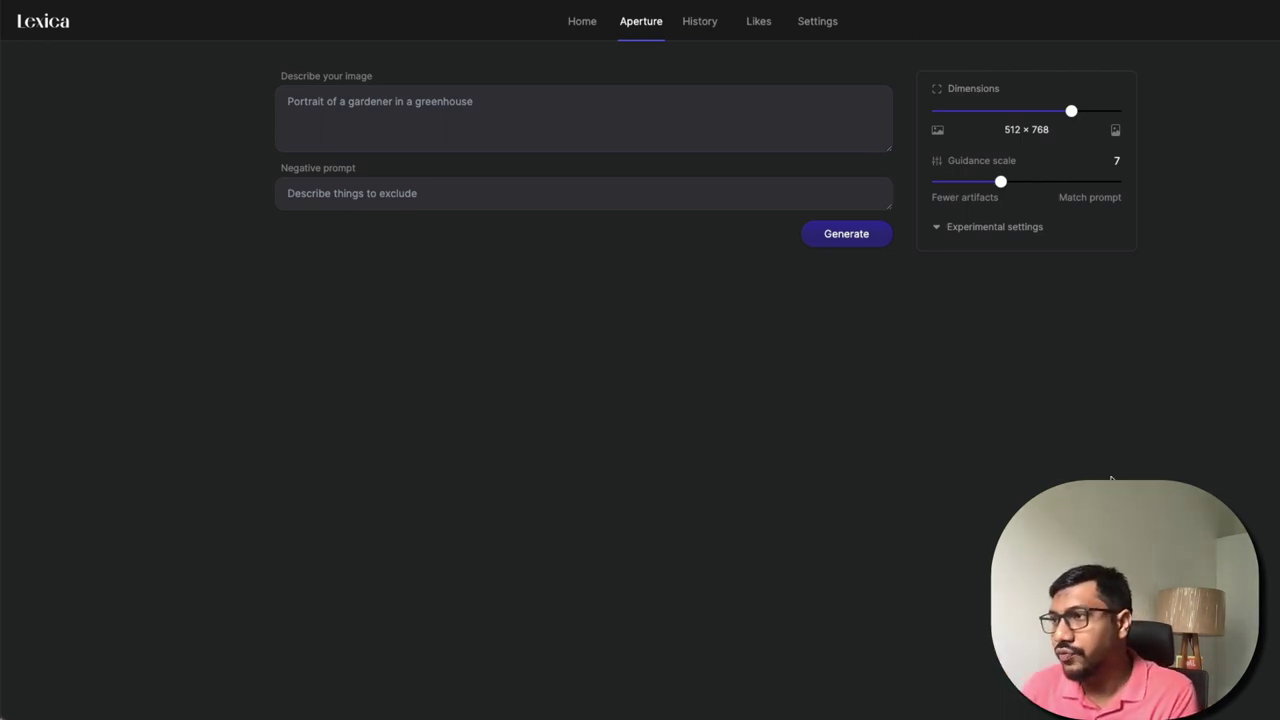
Step: Examine the generator's image description and negative prompt fields, along with its dimensions and experimental settings
left_click(352, 137)
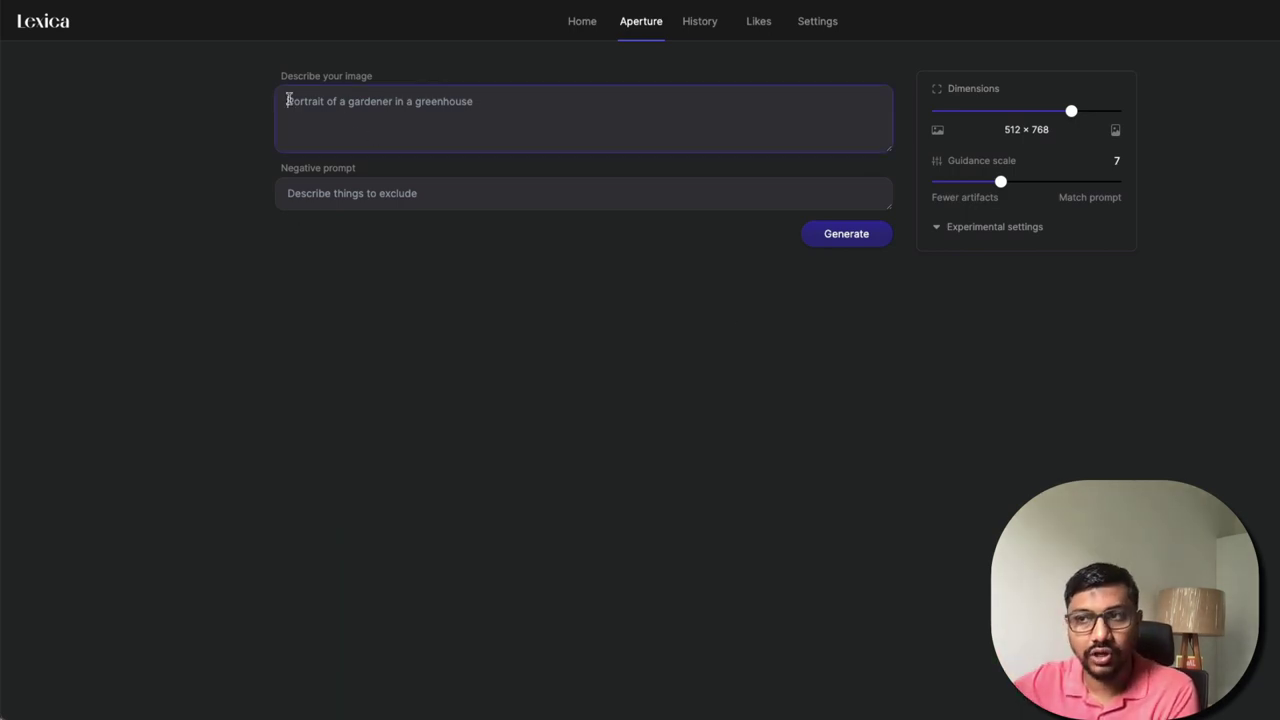
left_click(388, 198)
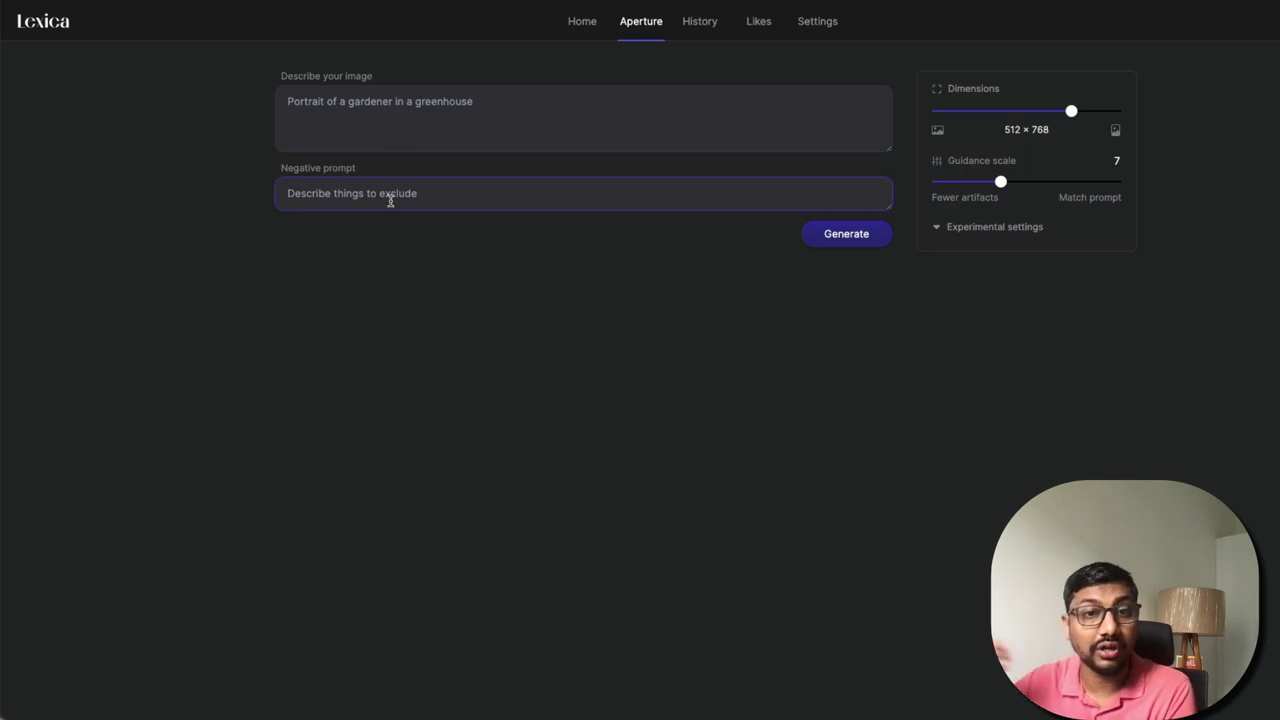
left_click(463, 255)
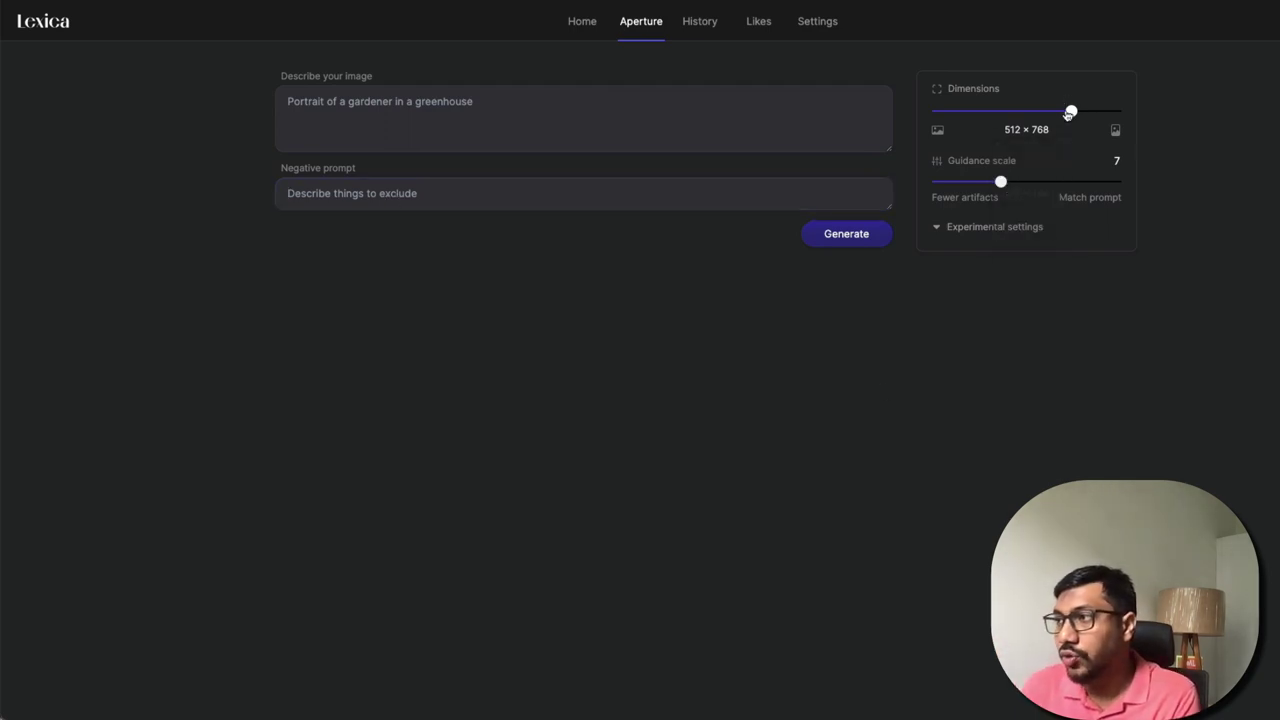
left_click_drag(976, 112, 1075, 119)
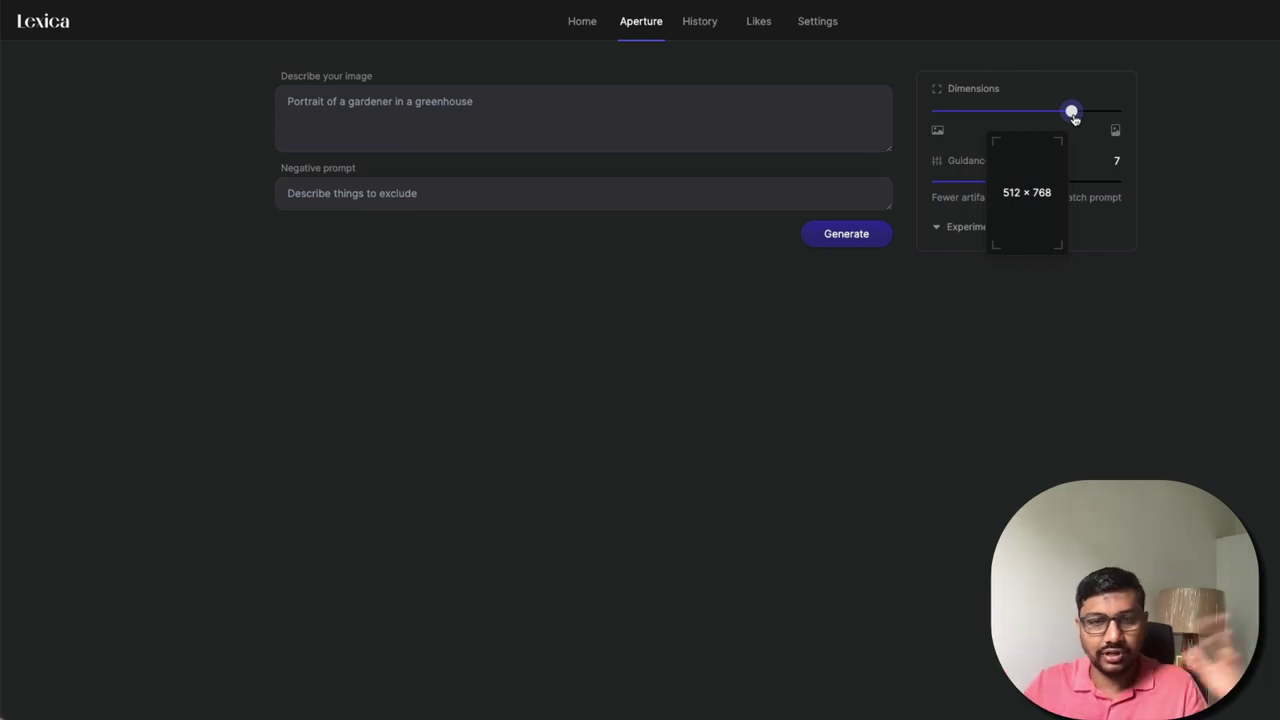
left_click(945, 228)
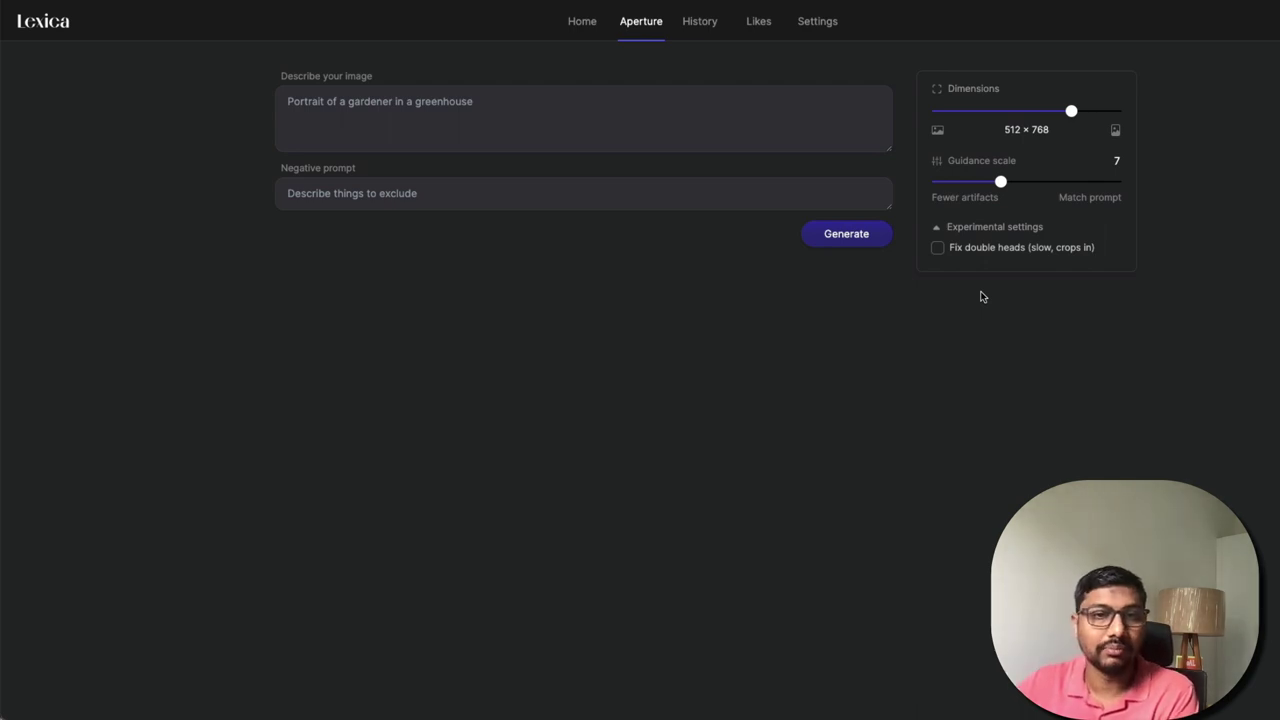
left_click(959, 230)
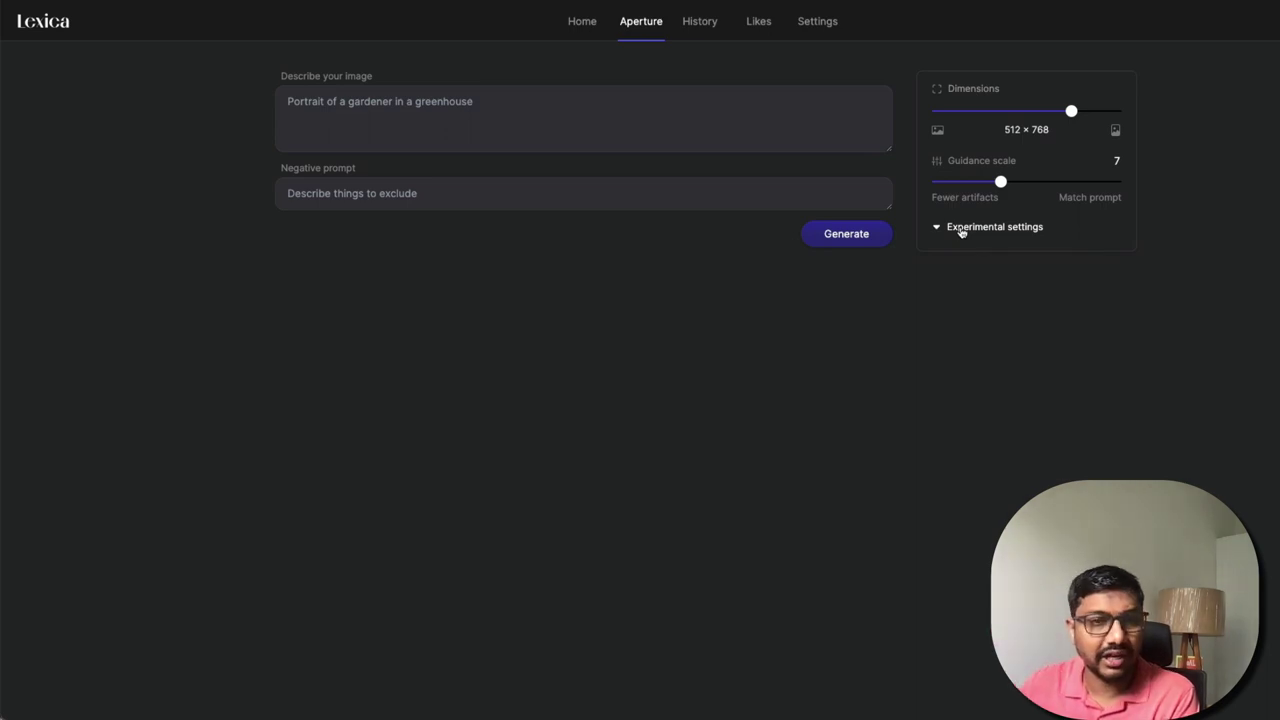
Step: View the generation History page and return to the Aperture generator
left_click(702, 24)
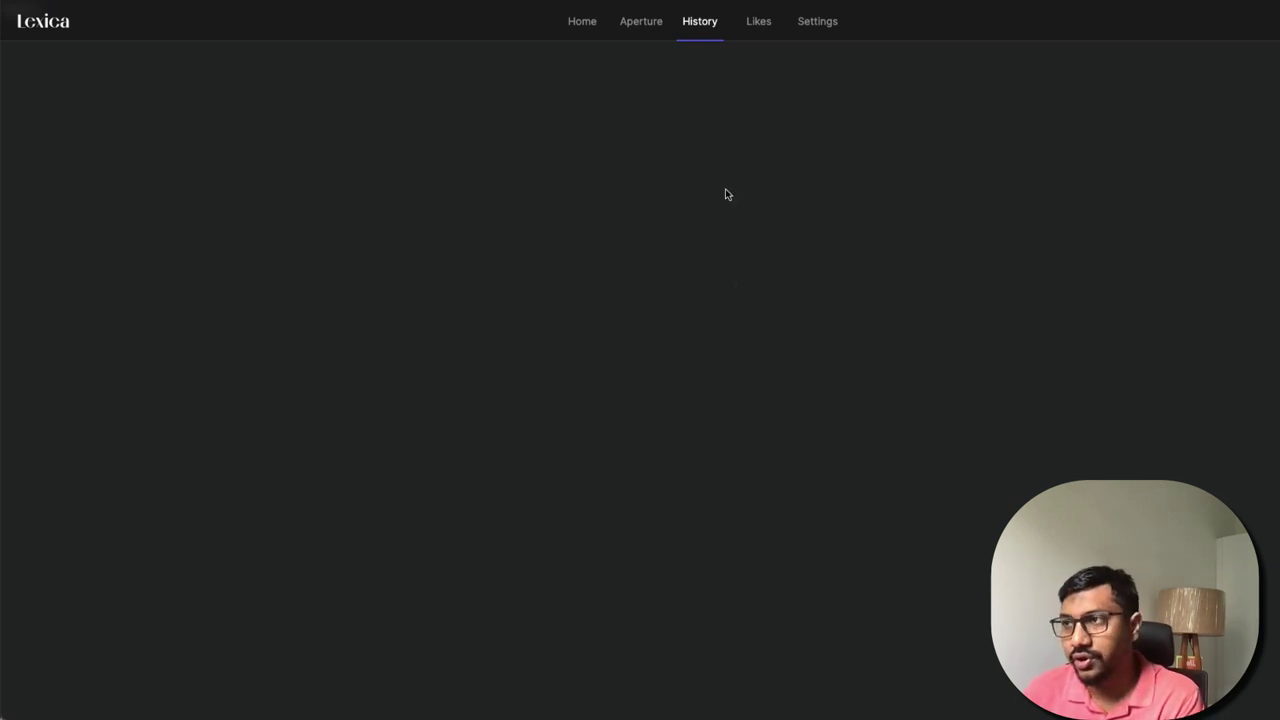
key("alt+Left")
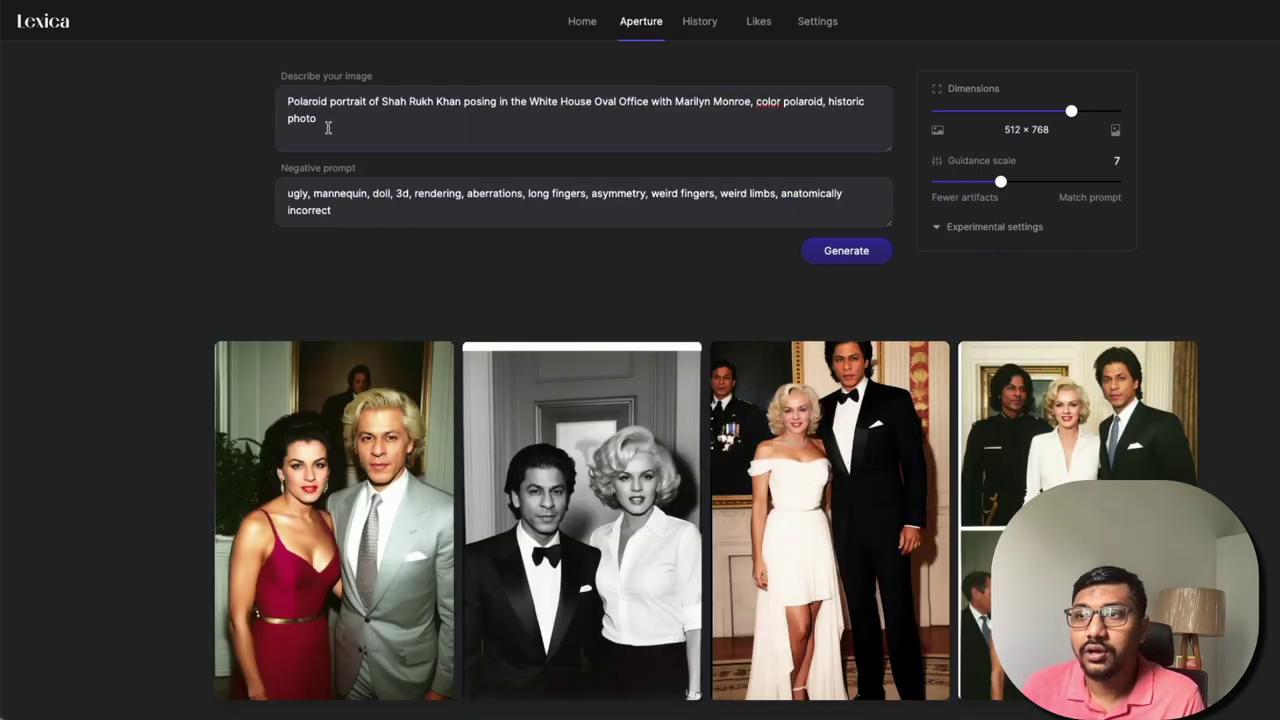
Step: Review the Polaroid portrait prompt for Shah Rukh Khan and Marilyn Monroe together with the images generated from it
left_click_drag(328, 128, 276, 98)
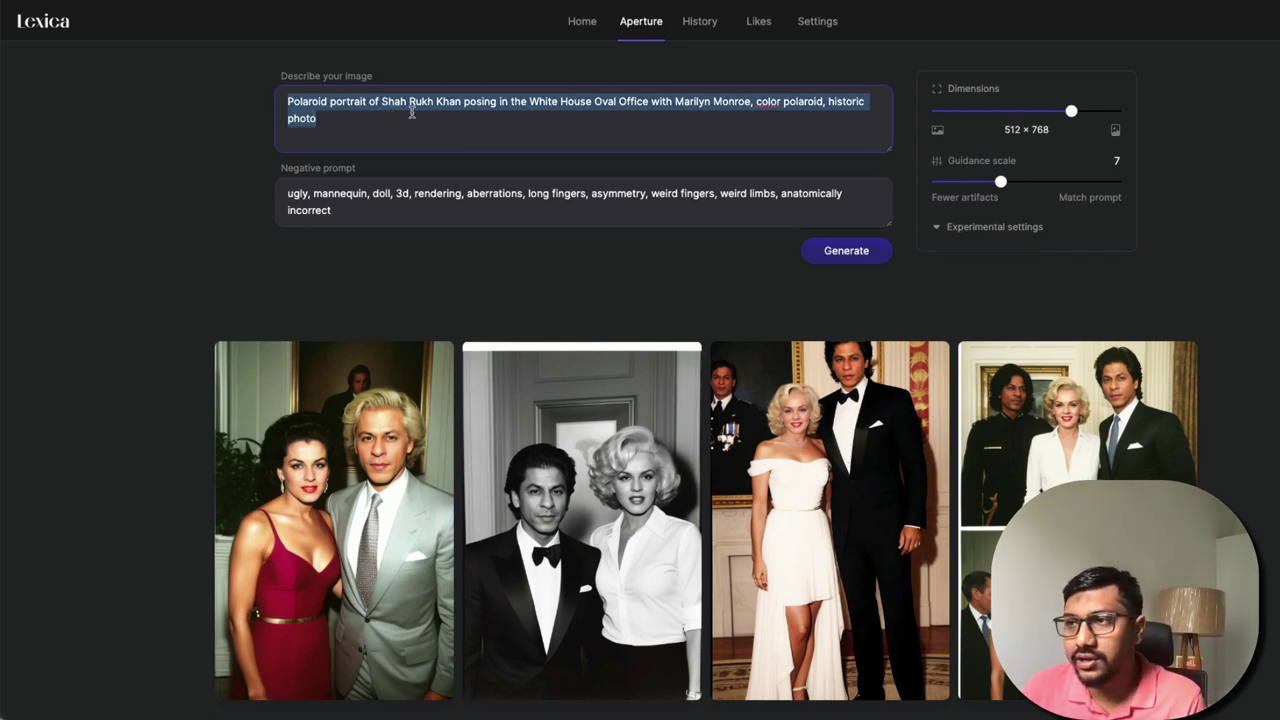
left_click(516, 118)
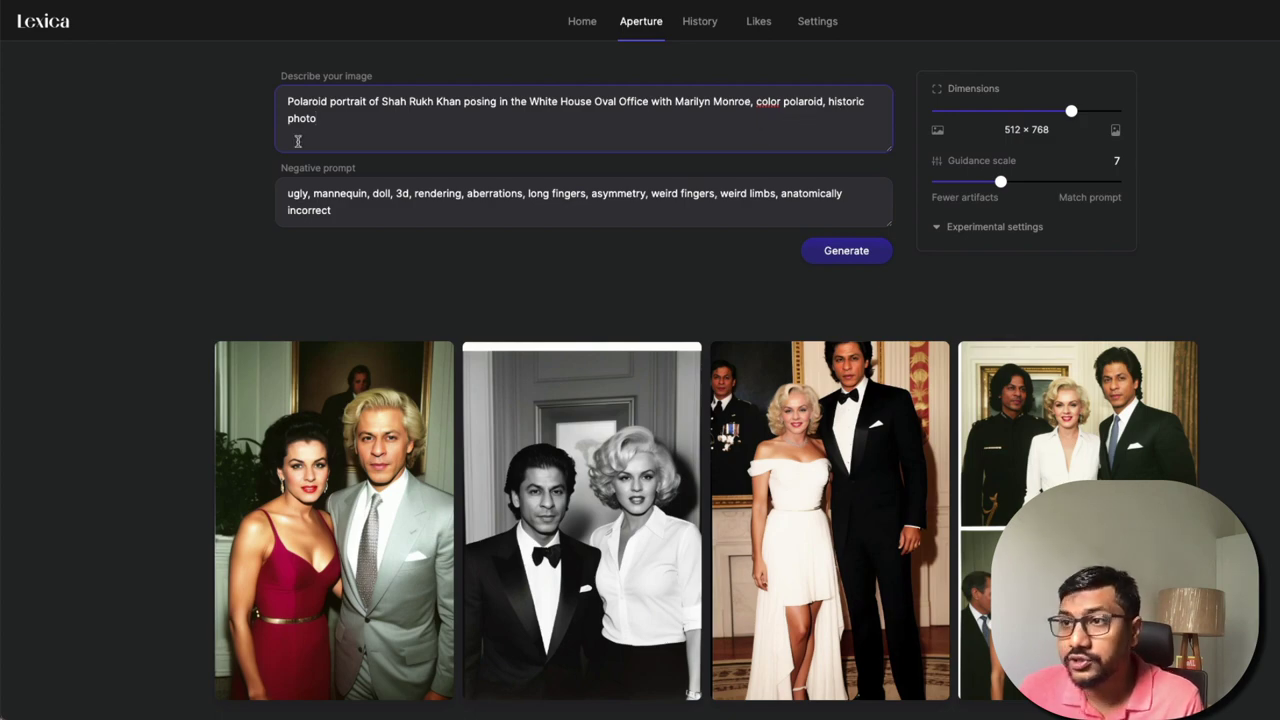
scroll(193, 209, "down", 3)
scroll(193, 209, "up", 2)
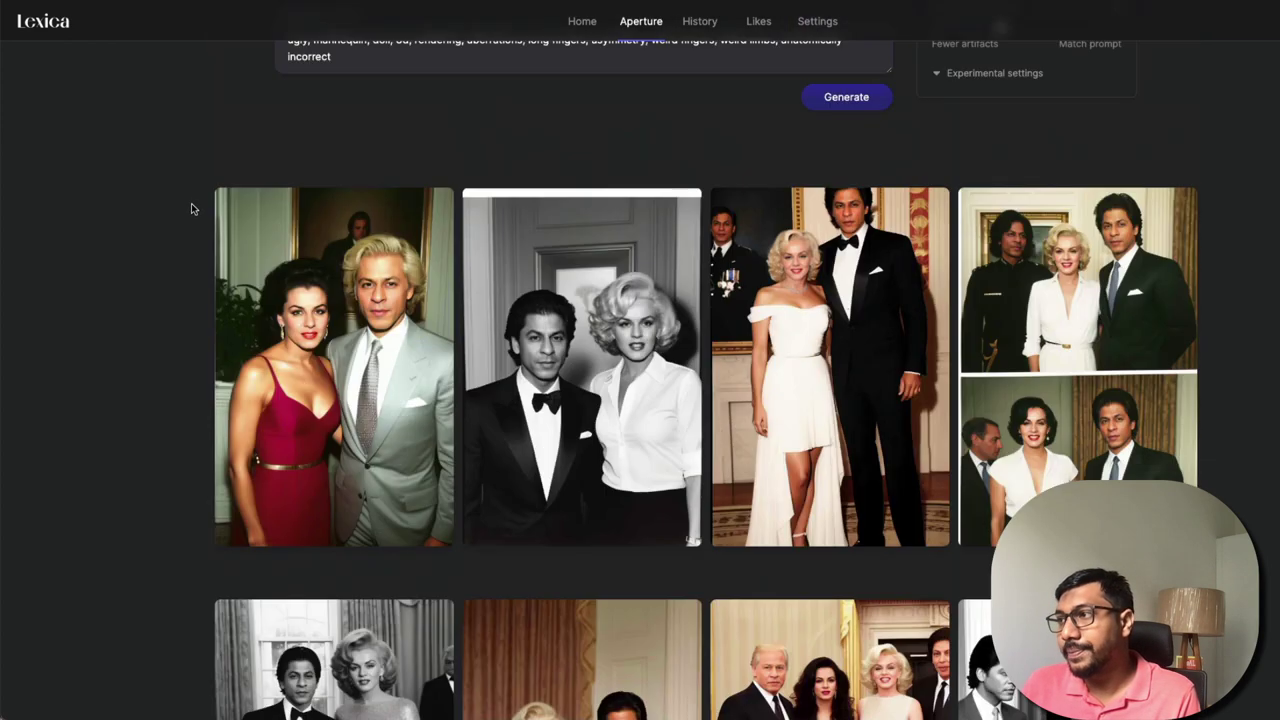
scroll(830, 250, "down", 1)
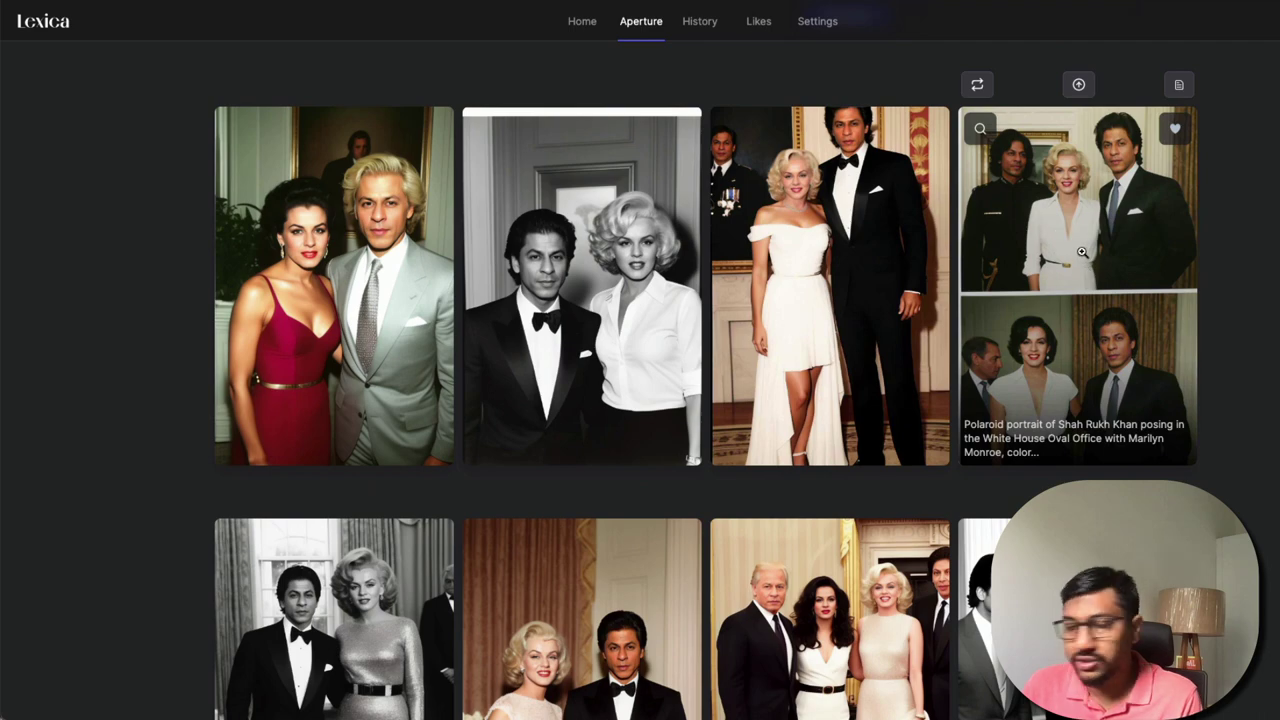
Step: Inspect enlarged first-row results in turn: the two-photo collage, the white-dress couple and the red-dress couple
left_click(1082, 256)
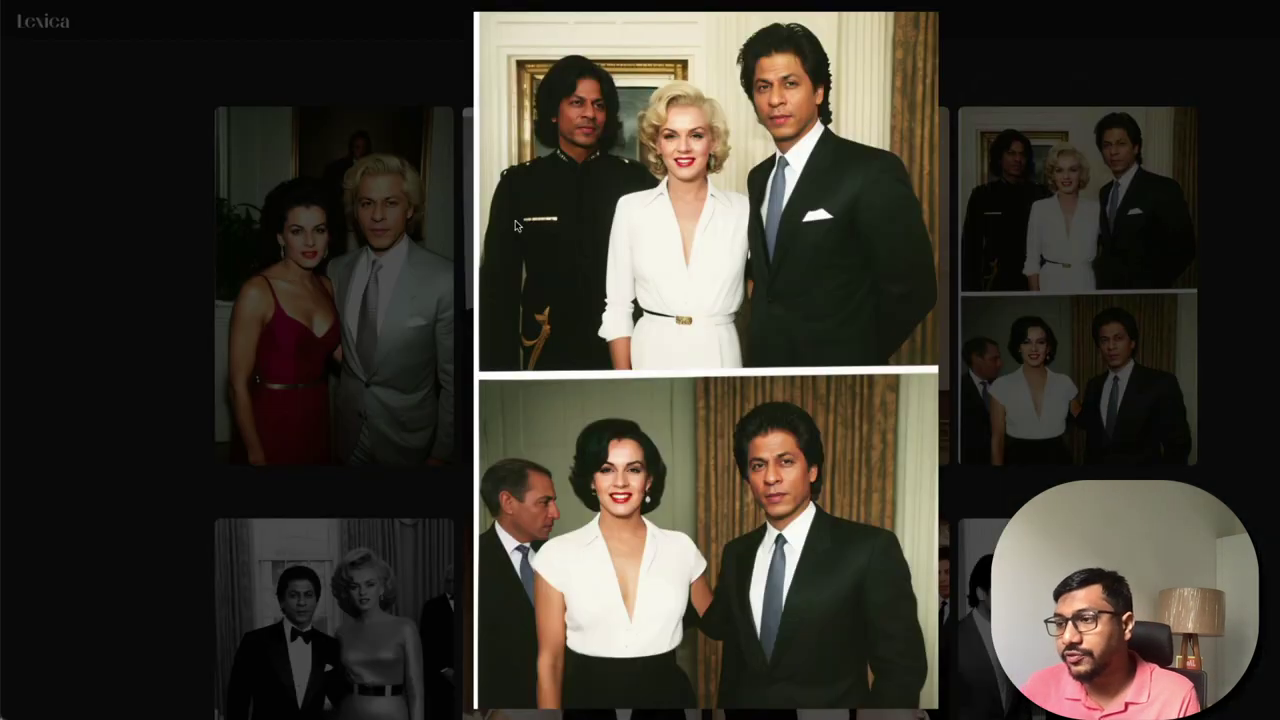
left_click(341, 239)
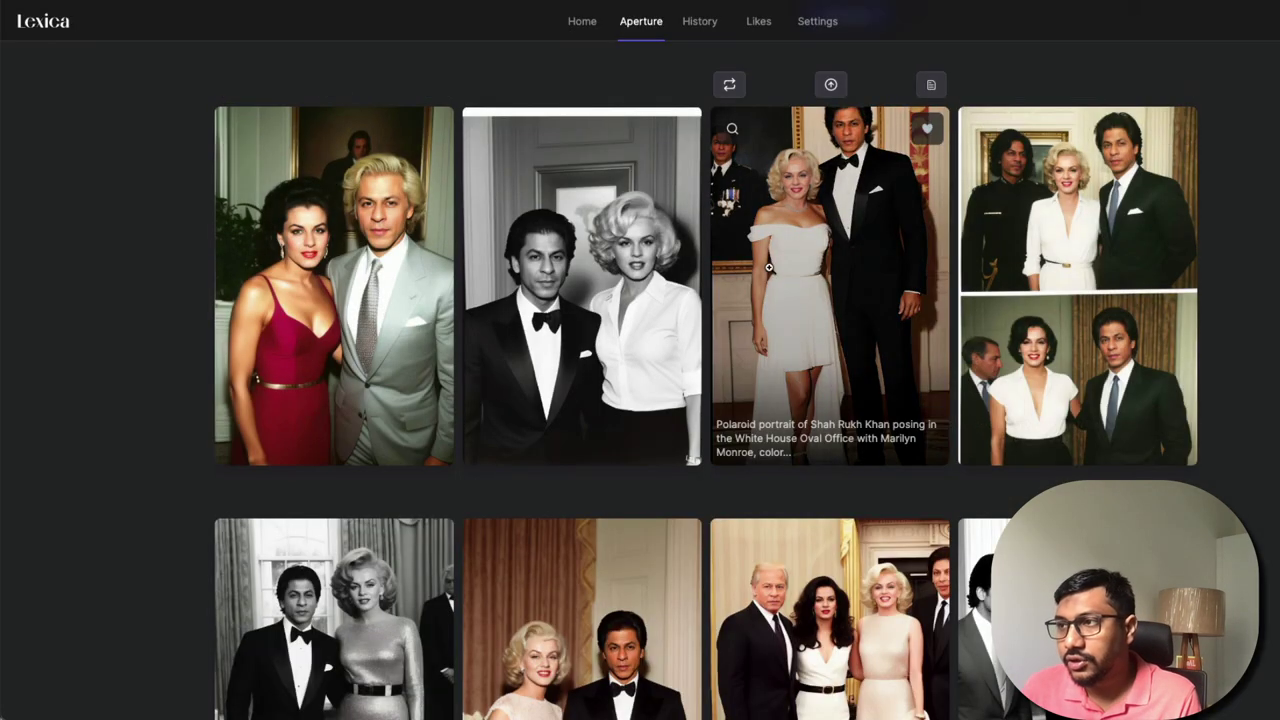
left_click(730, 270)
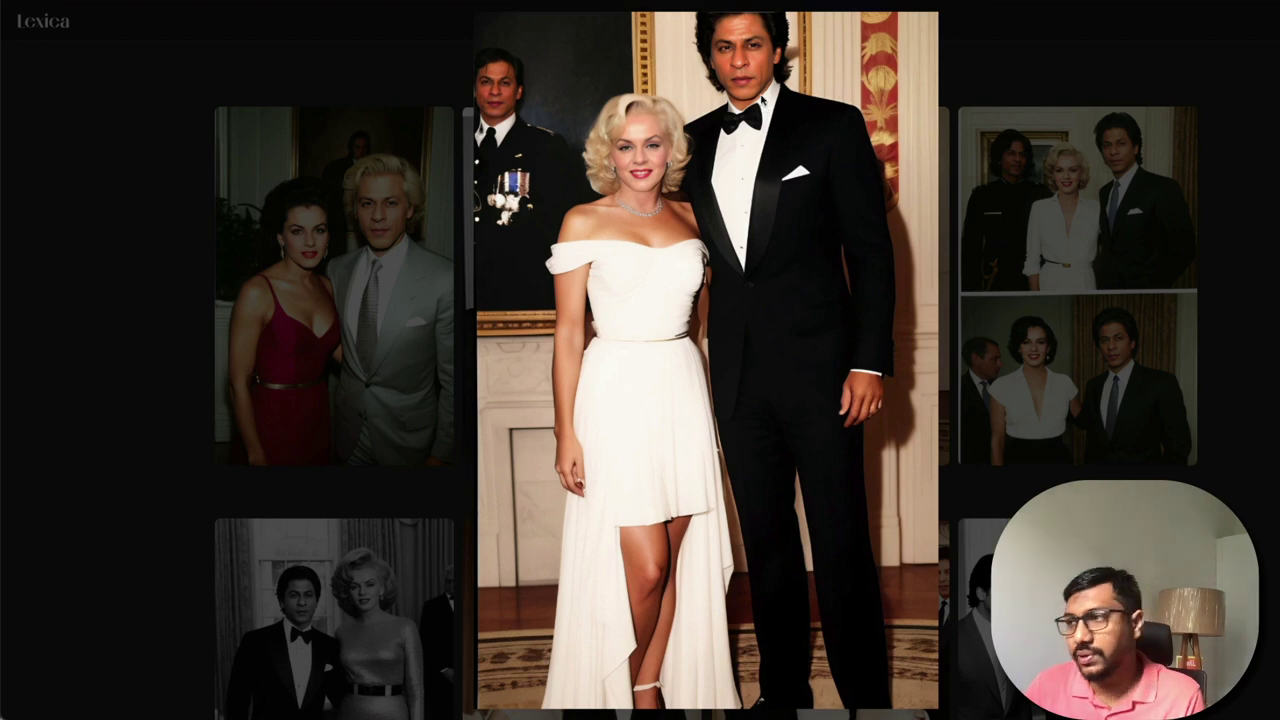
left_click(765, 103)
left_click(808, 210)
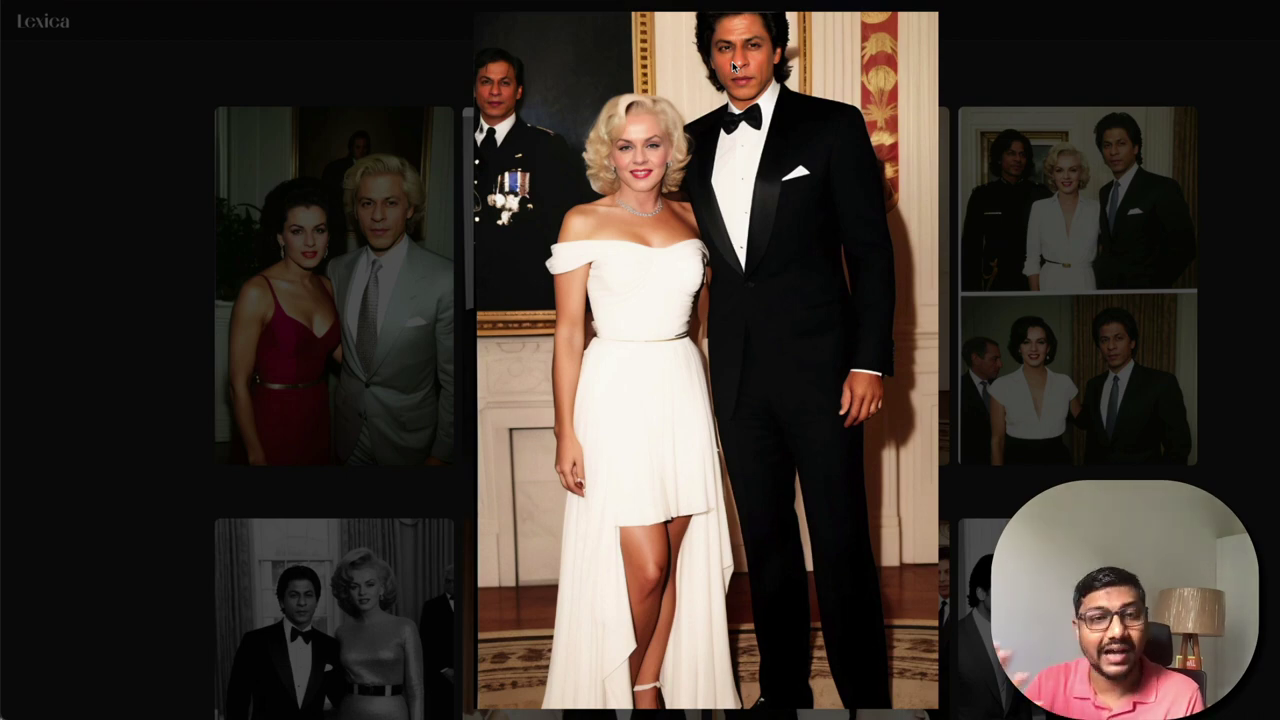
left_click(263, 287)
left_click(322, 272)
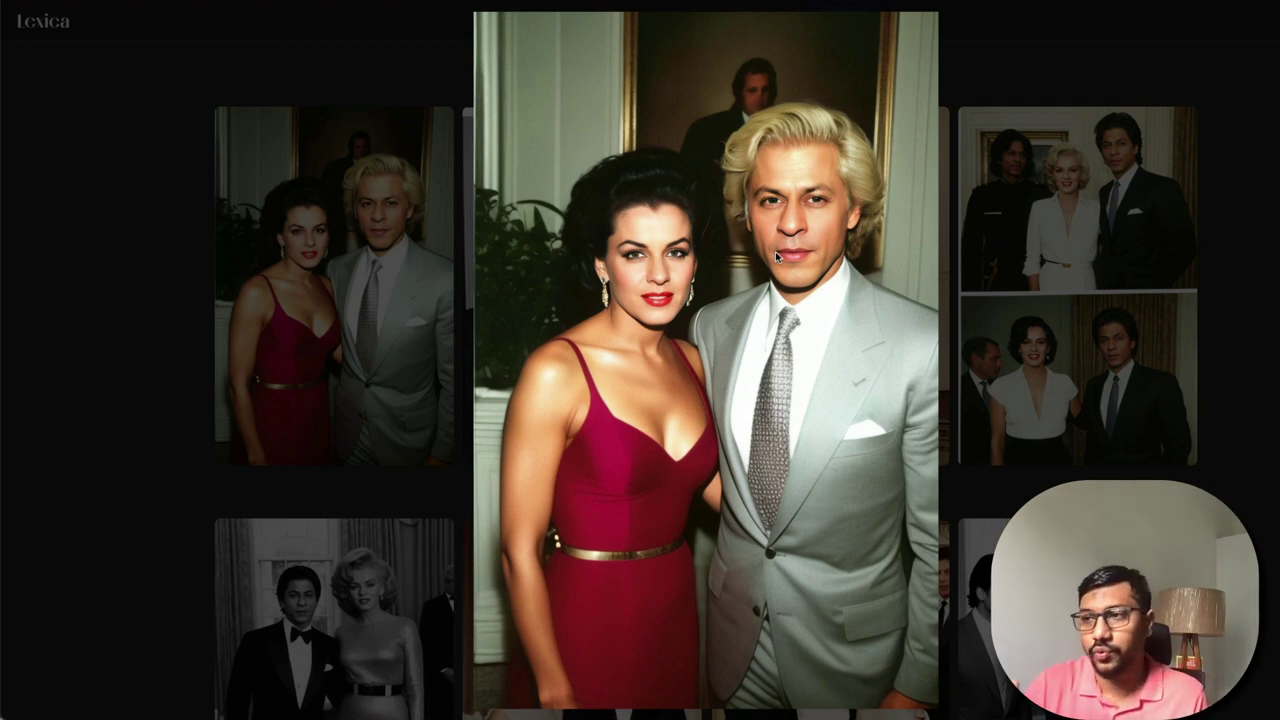
left_click(1174, 235)
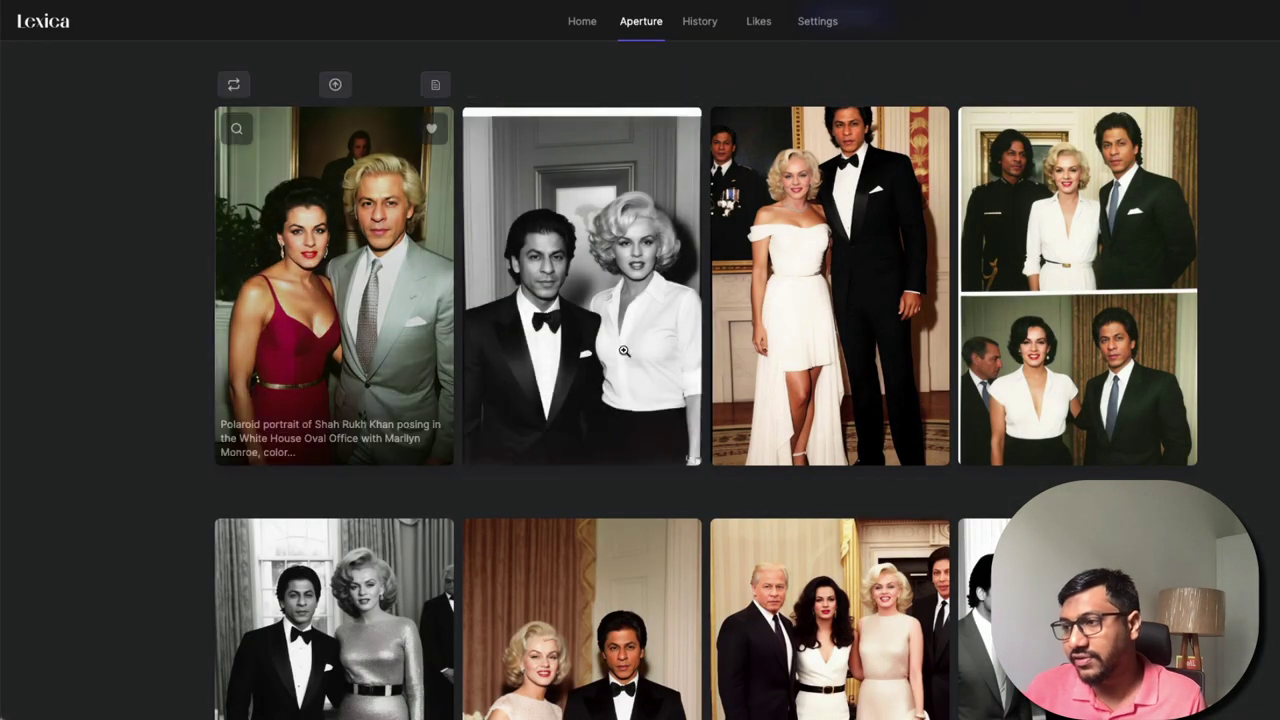
Step: Review the image description and the individual terms of the negative prompt, such as ugly, mannequin and doll
scroll(490, 395, "up", 2)
triple_click(366, 136)
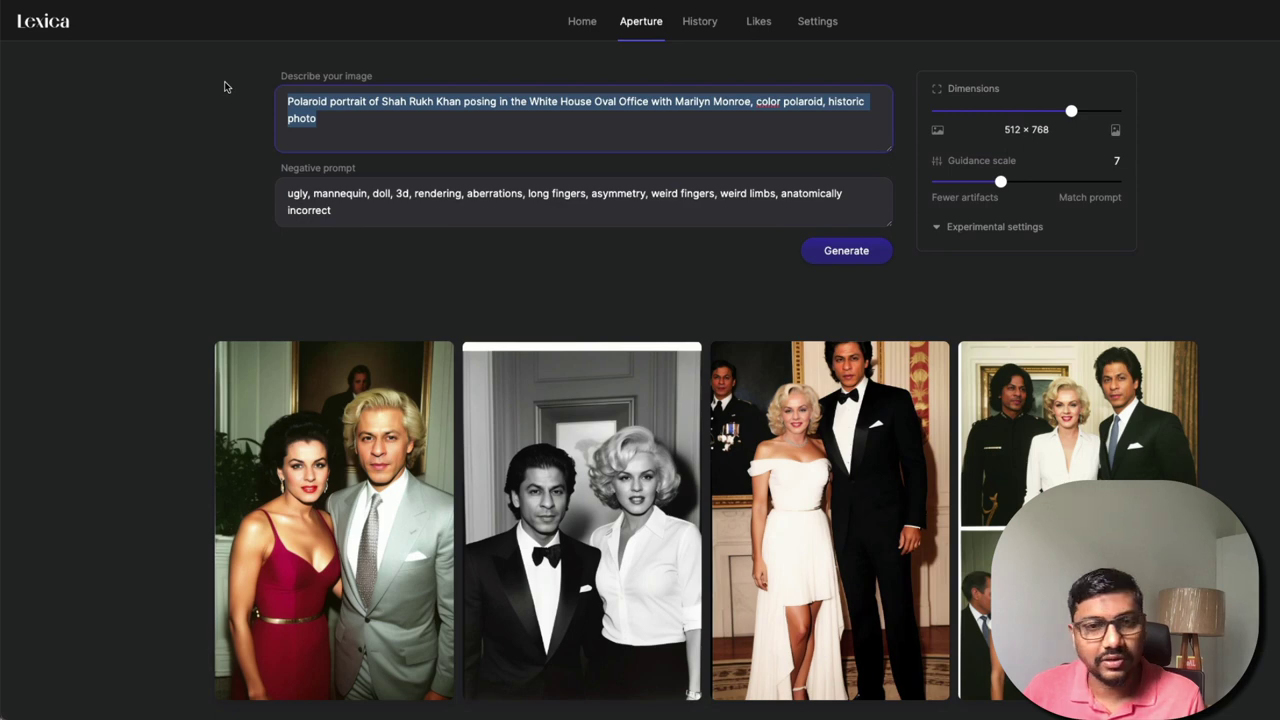
triple_click(270, 192)
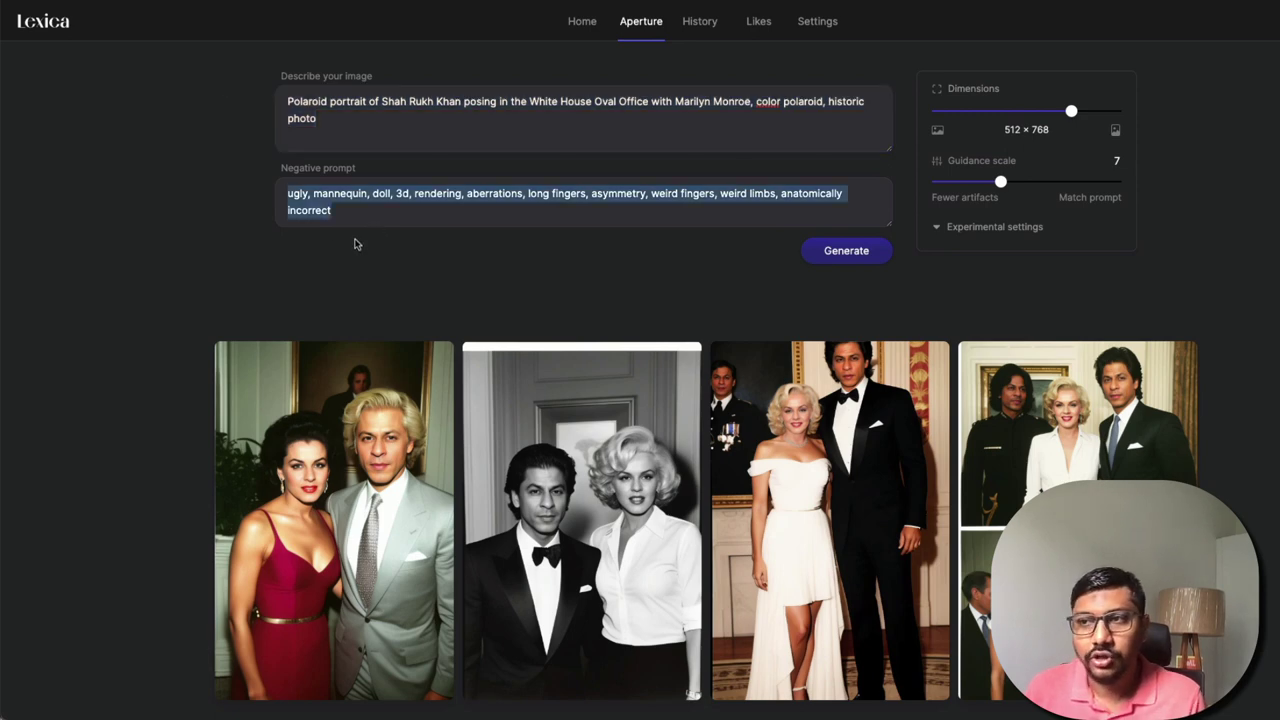
left_click(302, 199)
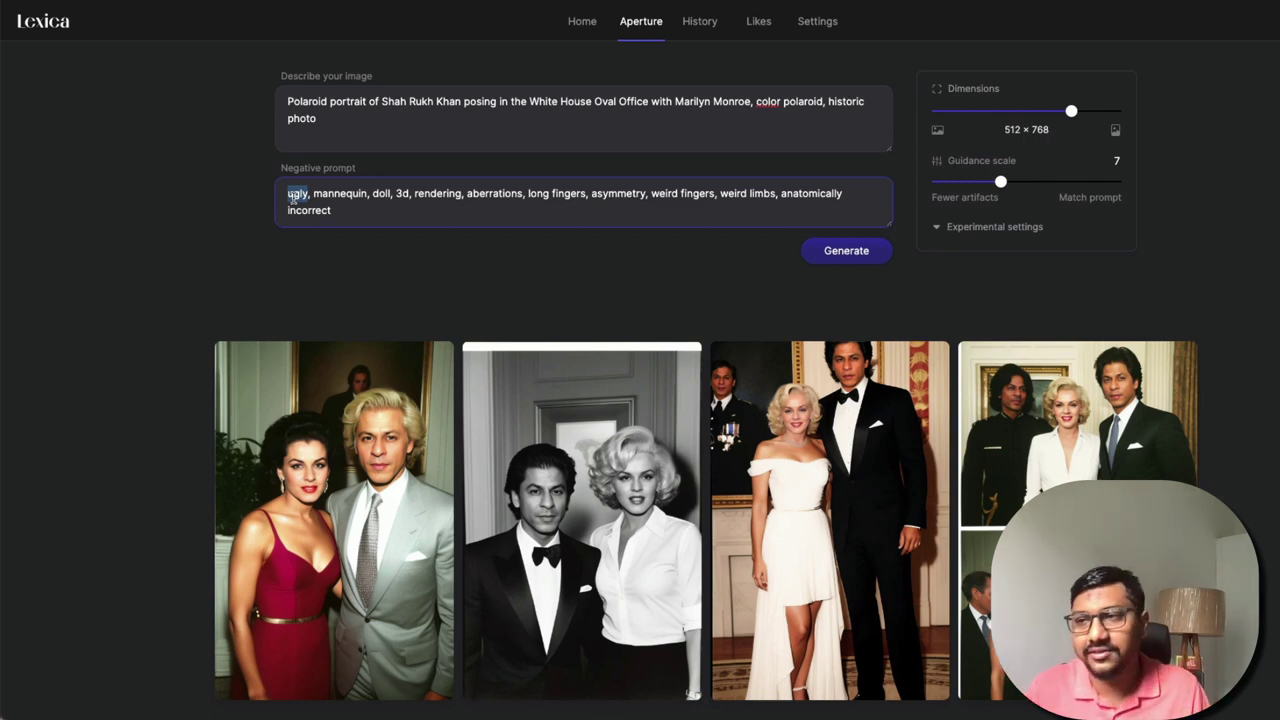
left_click(345, 199)
double_click(342, 195)
double_click(381, 195)
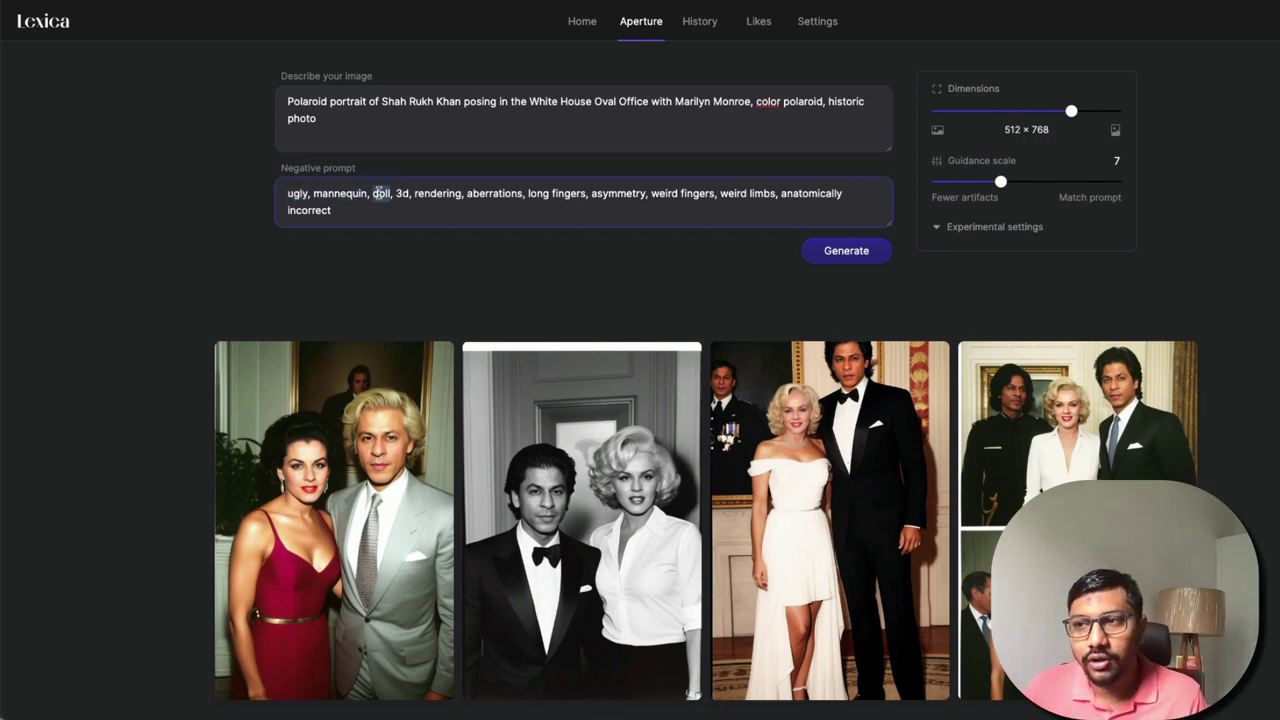
double_click(418, 196)
left_click(395, 214)
key("ctrl+a")
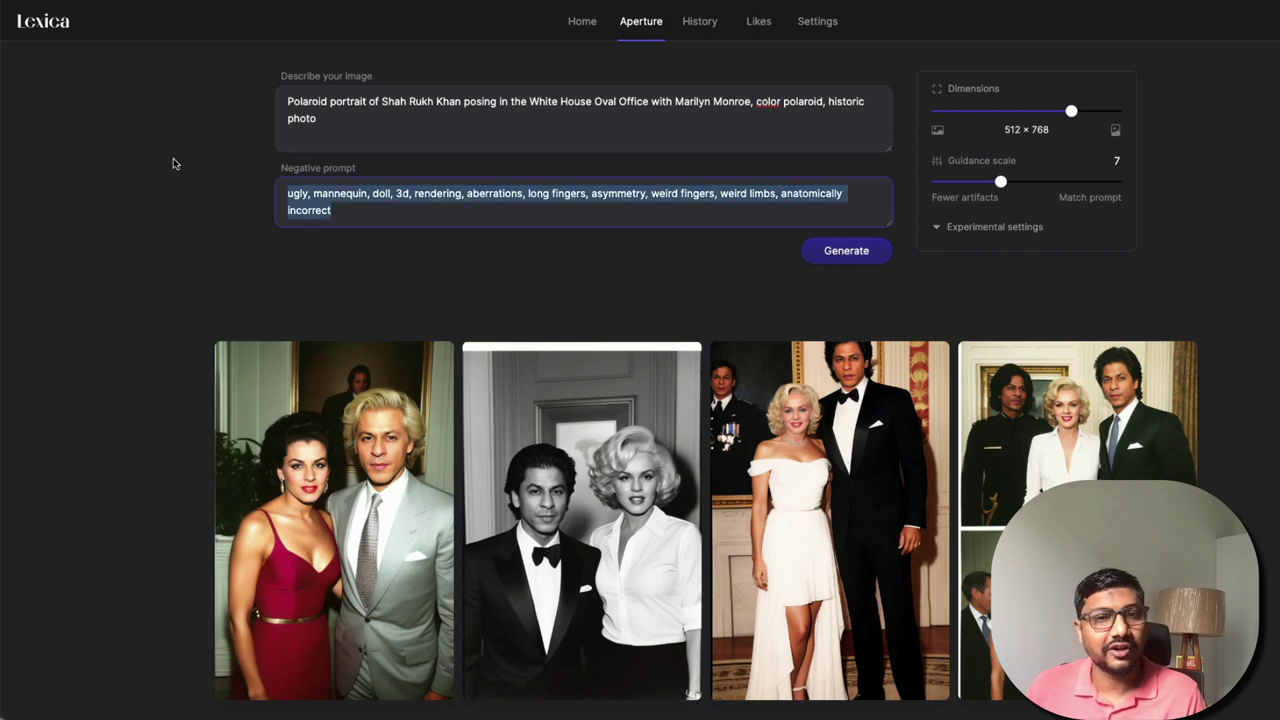
Step: Browse further through the generated results, enlarging one white-dress couple photo from each of the first three rows
scroll(815, 345, "down", 2)
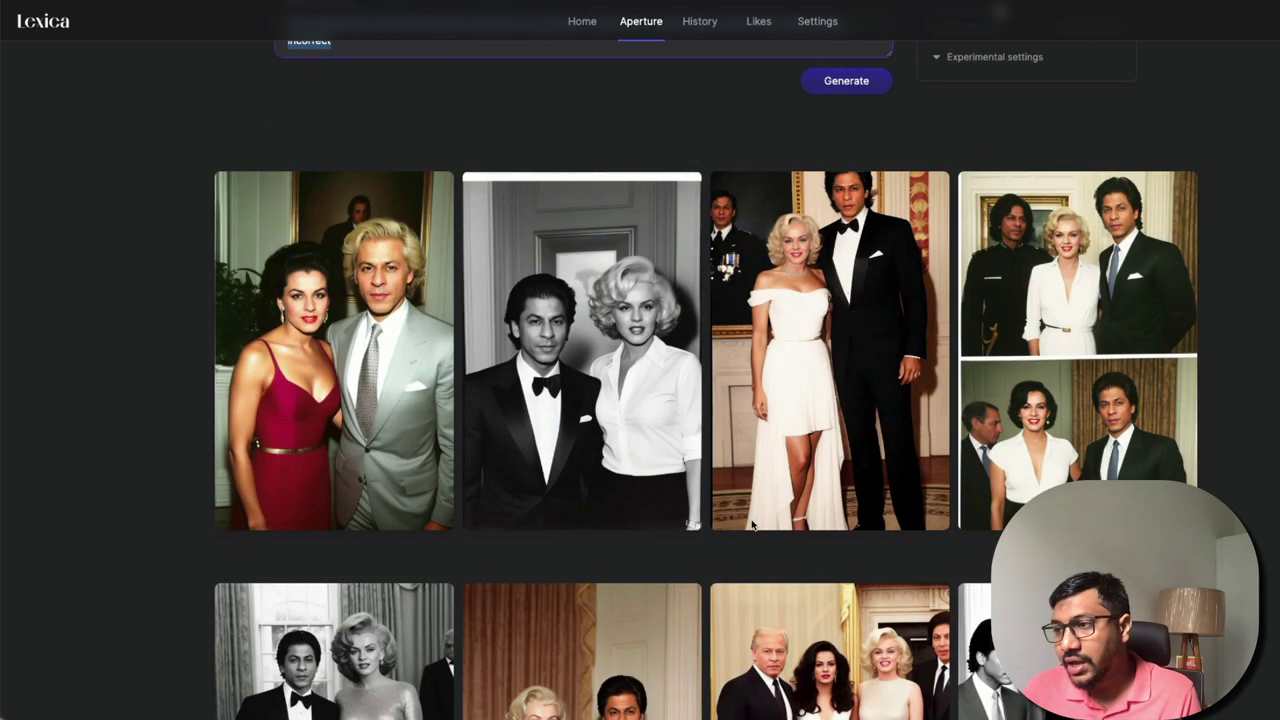
left_click(815, 345)
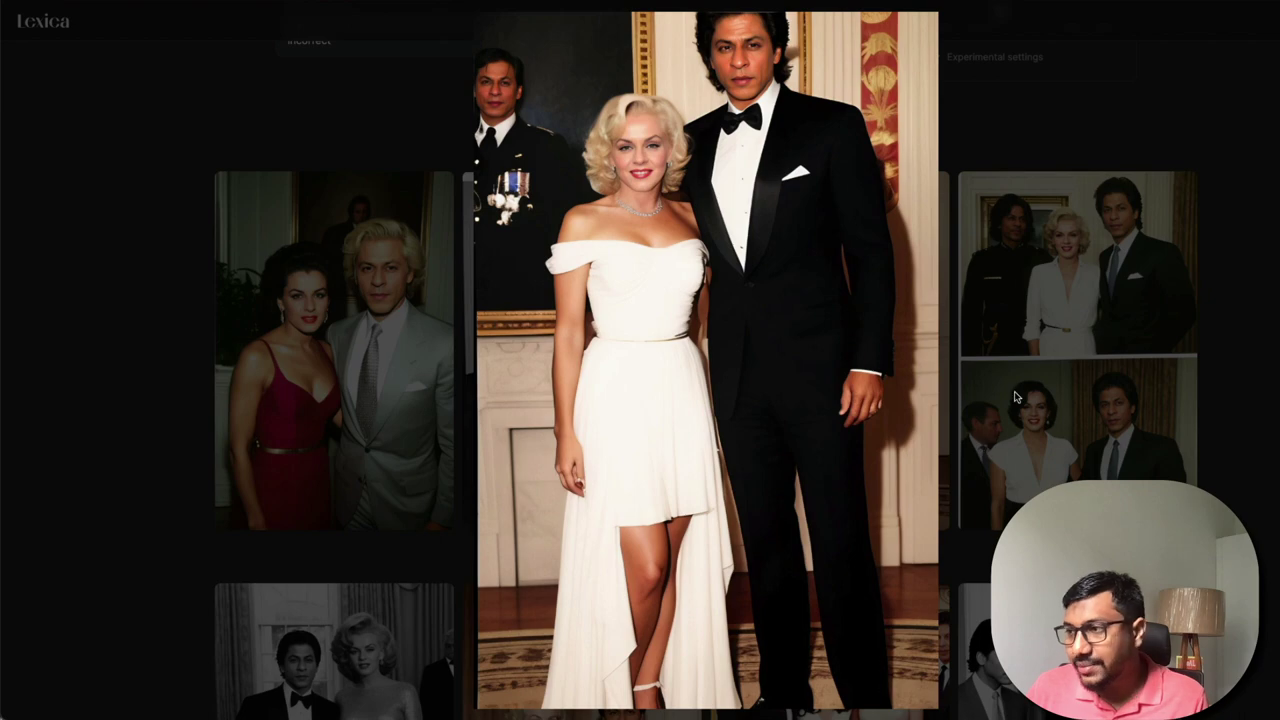
left_click(1055, 405)
scroll(587, 453, "down", 4)
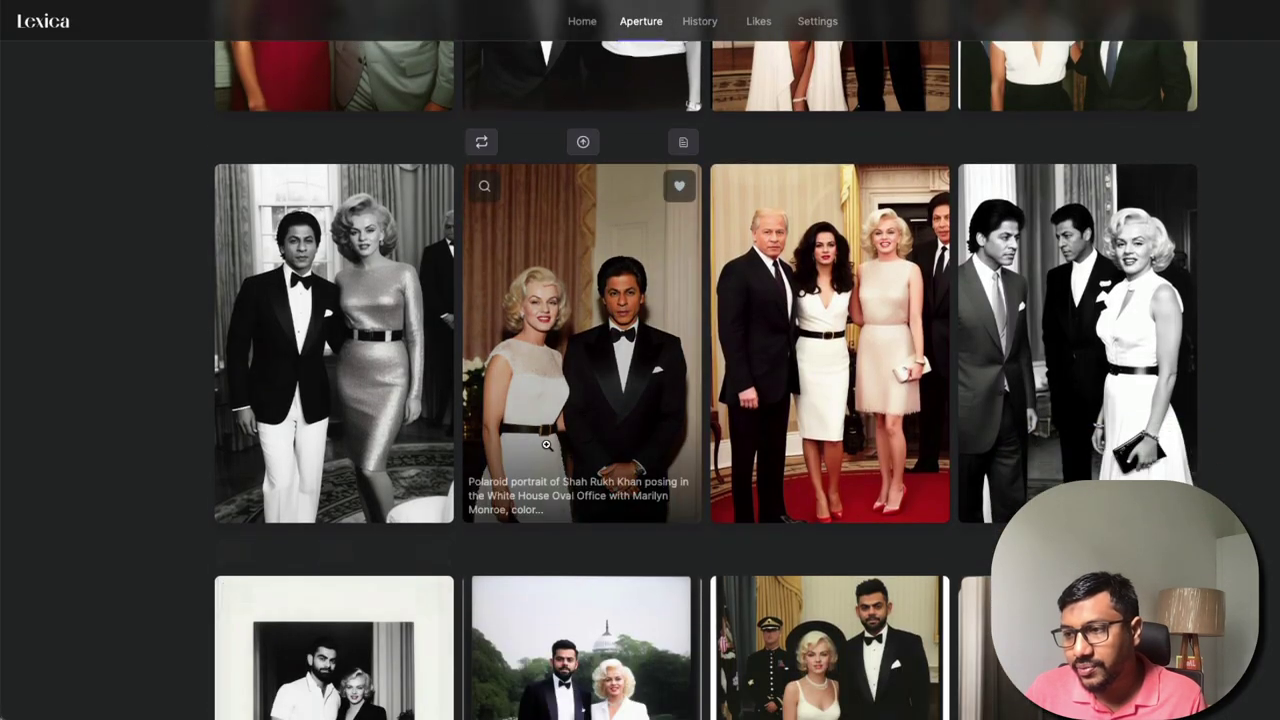
left_click(587, 453)
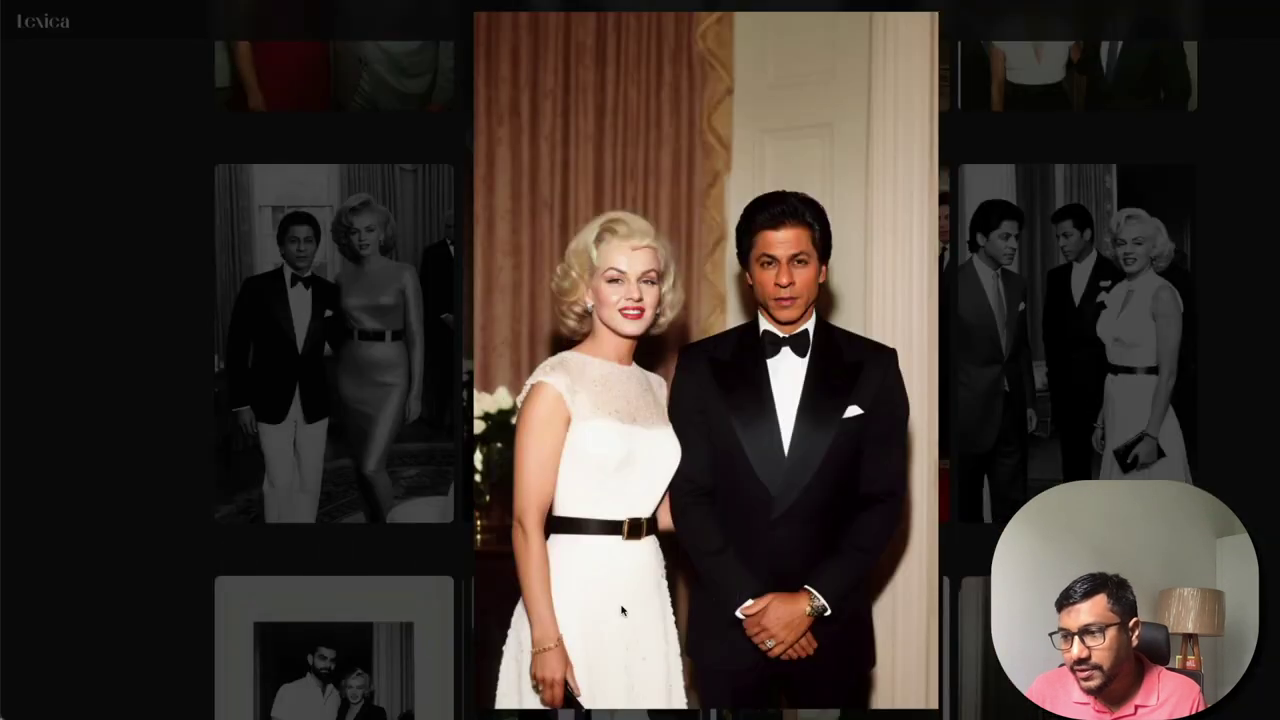
left_click(752, 610)
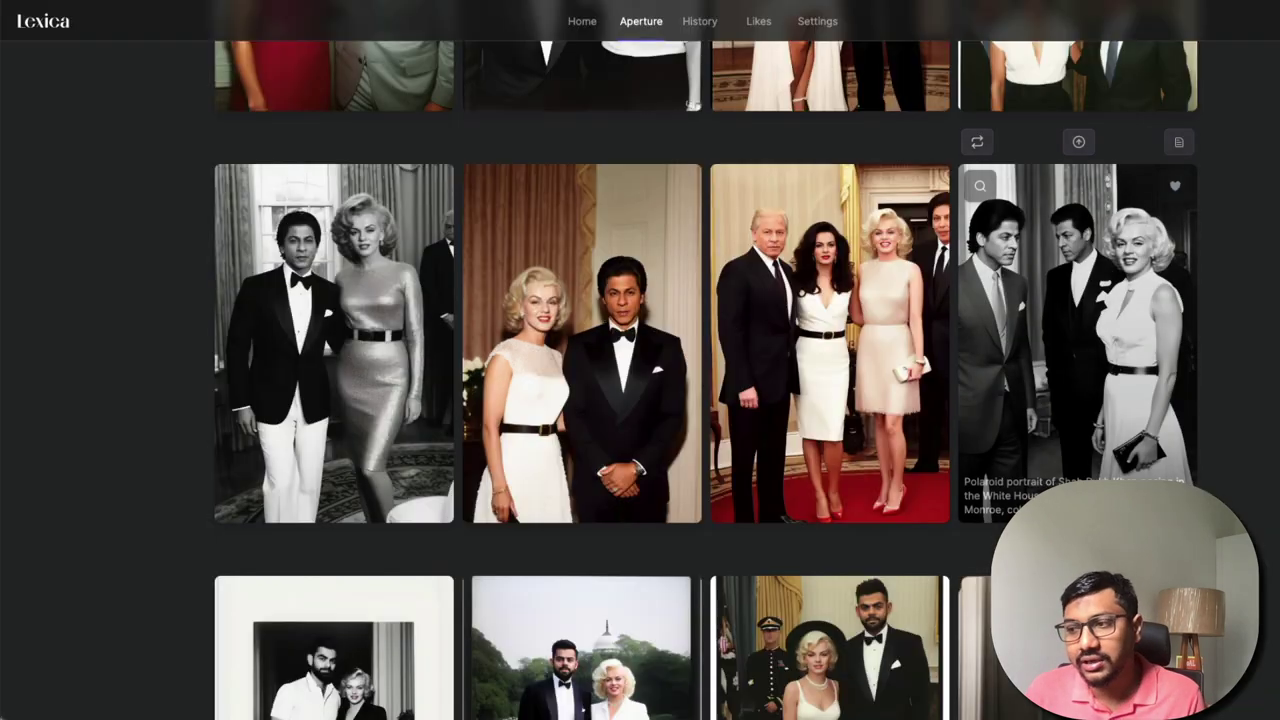
scroll(820, 558, "down", 3)
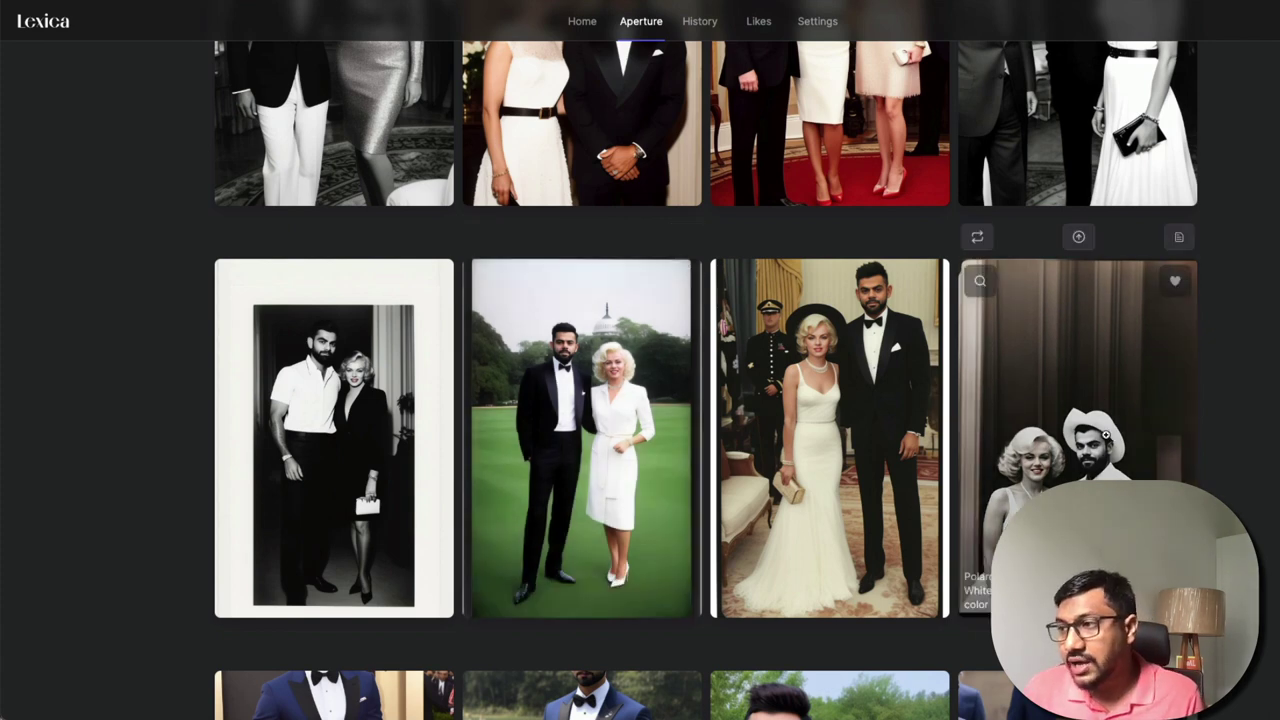
left_click(836, 434)
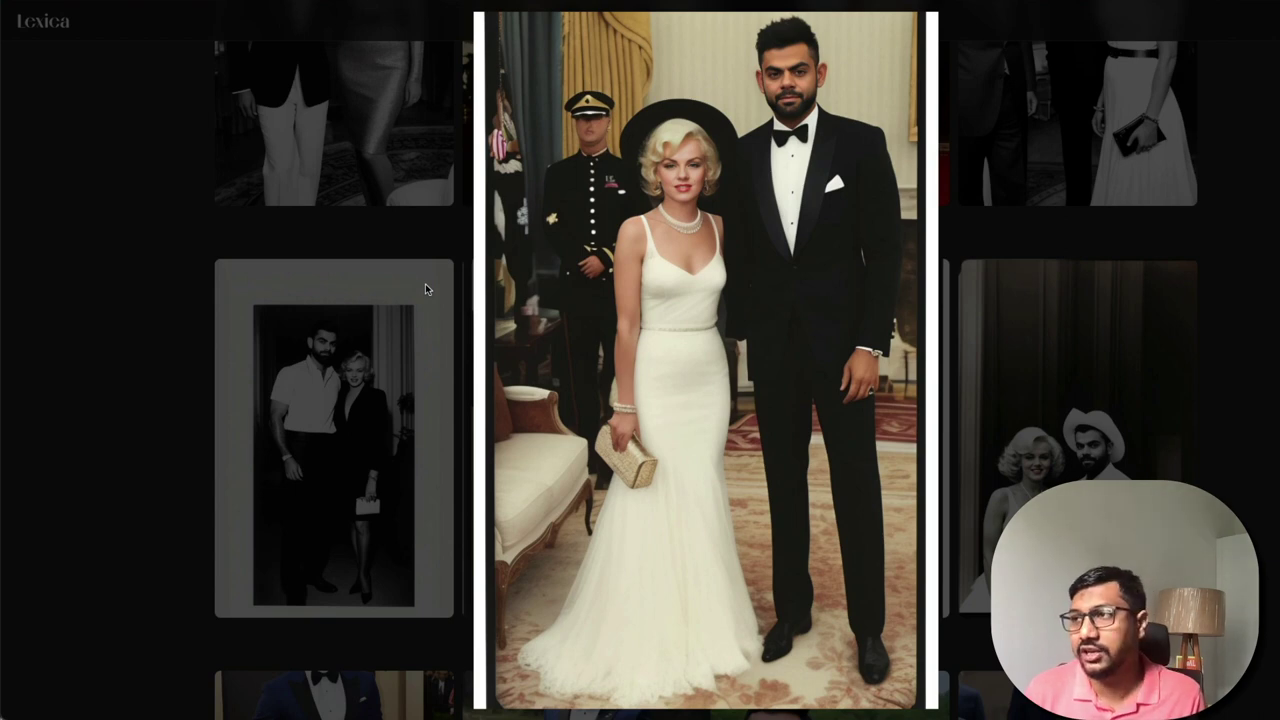
Step: Inspect enlarged Virat Kohli results: the framed black-and-white couple photo and the man in a white blazer
left_click(793, 43)
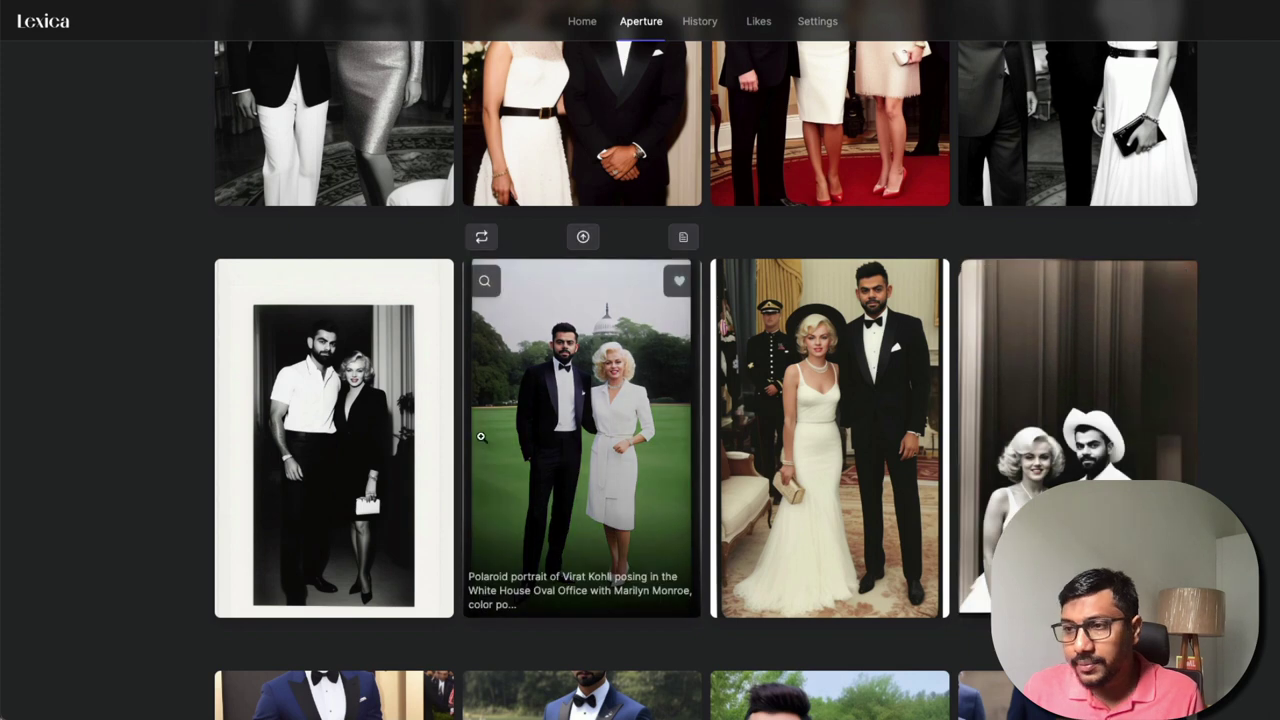
left_click(320, 424)
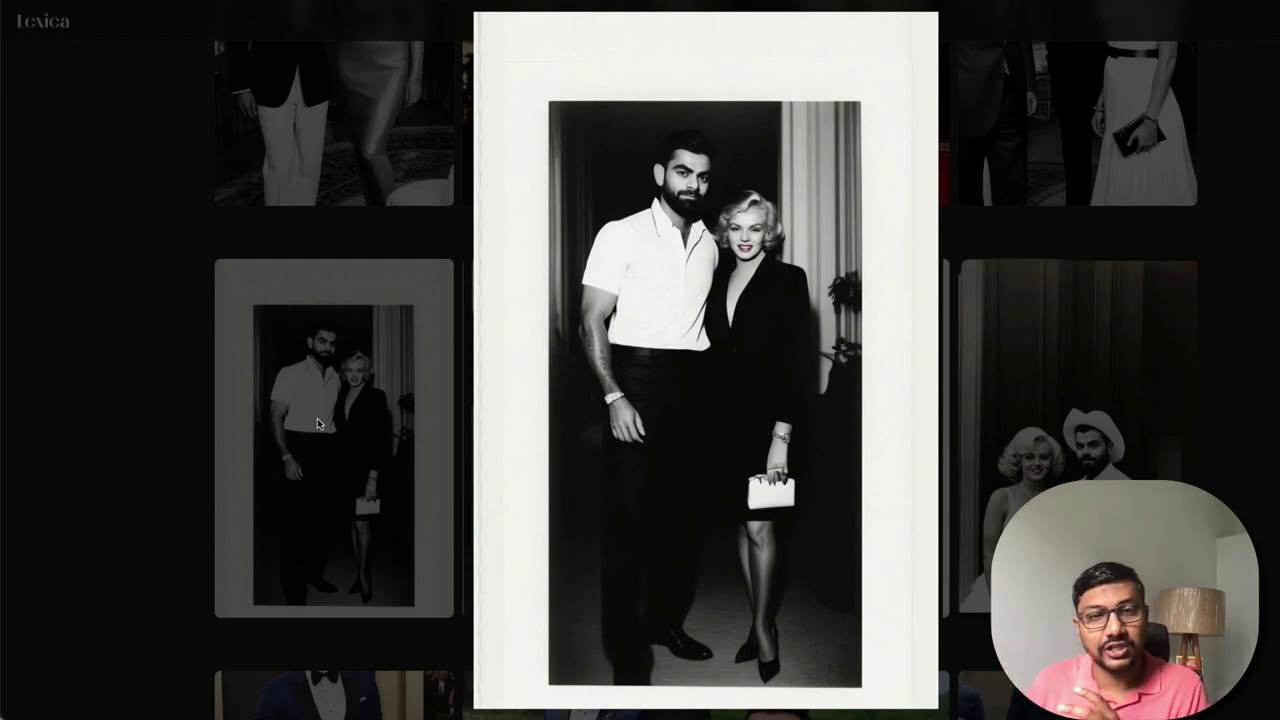
left_click(762, 386)
scroll(600, 469, "down", 4)
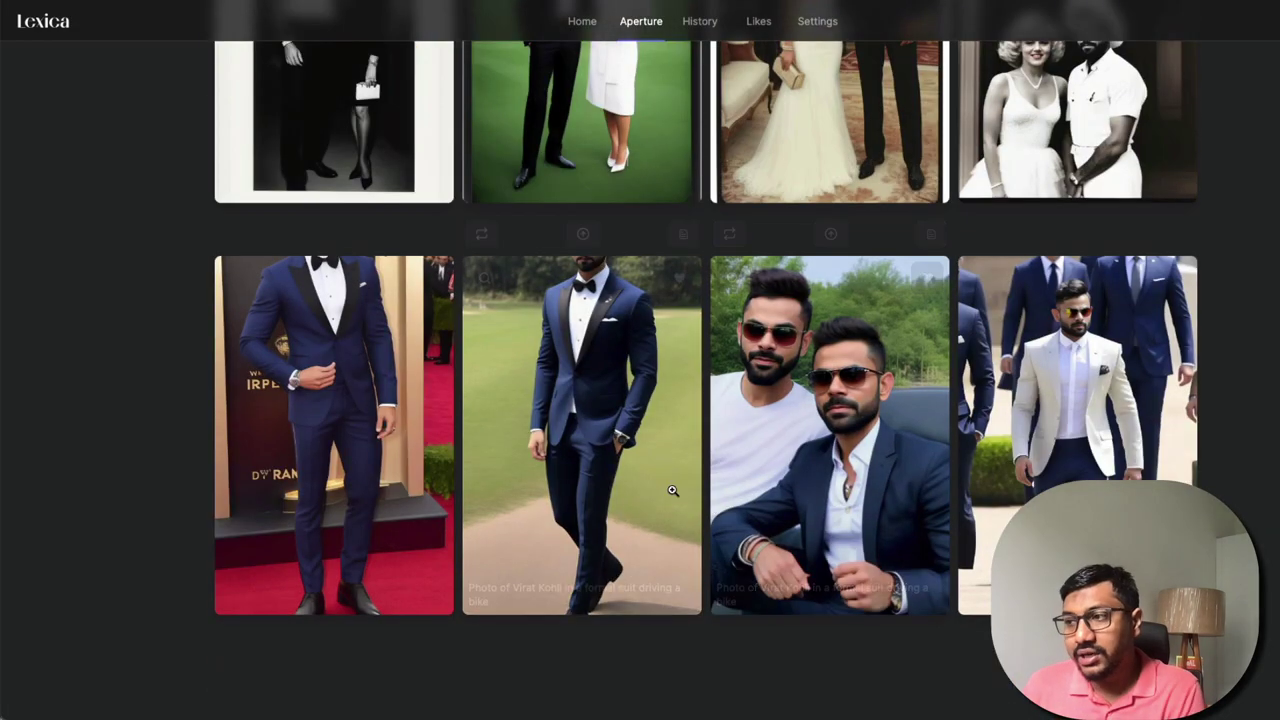
left_click(1070, 400)
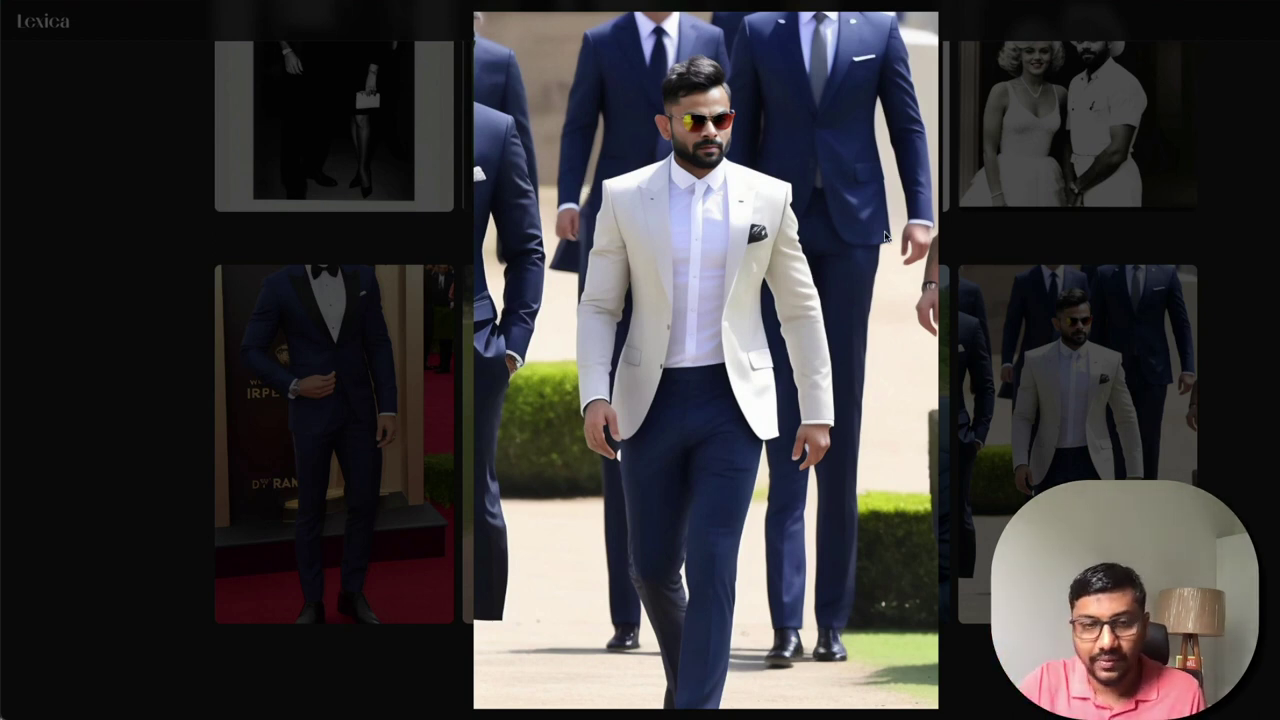
left_click(1038, 394)
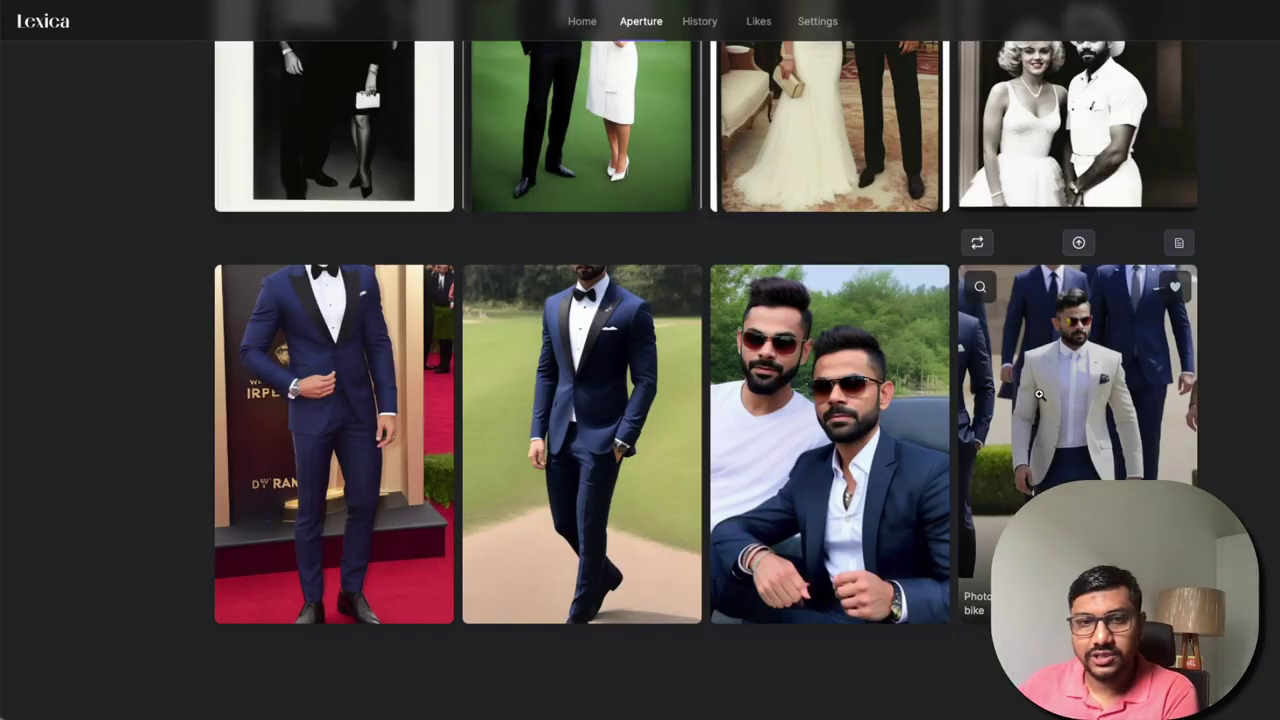
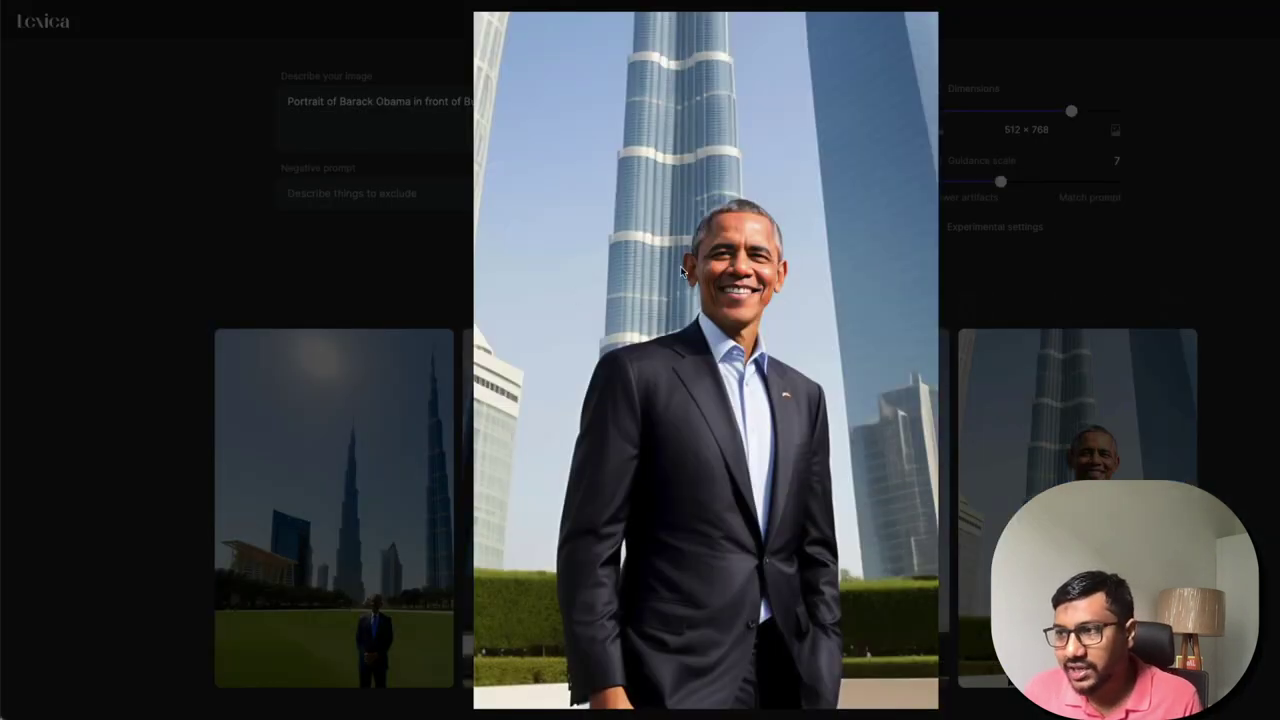
Step: Inspect the generated portraits of Barack Obama in front of Burj Khalifa in enlarged view, including the wide lawn shot and the close-up
left_click(229, 246)
left_click(393, 457)
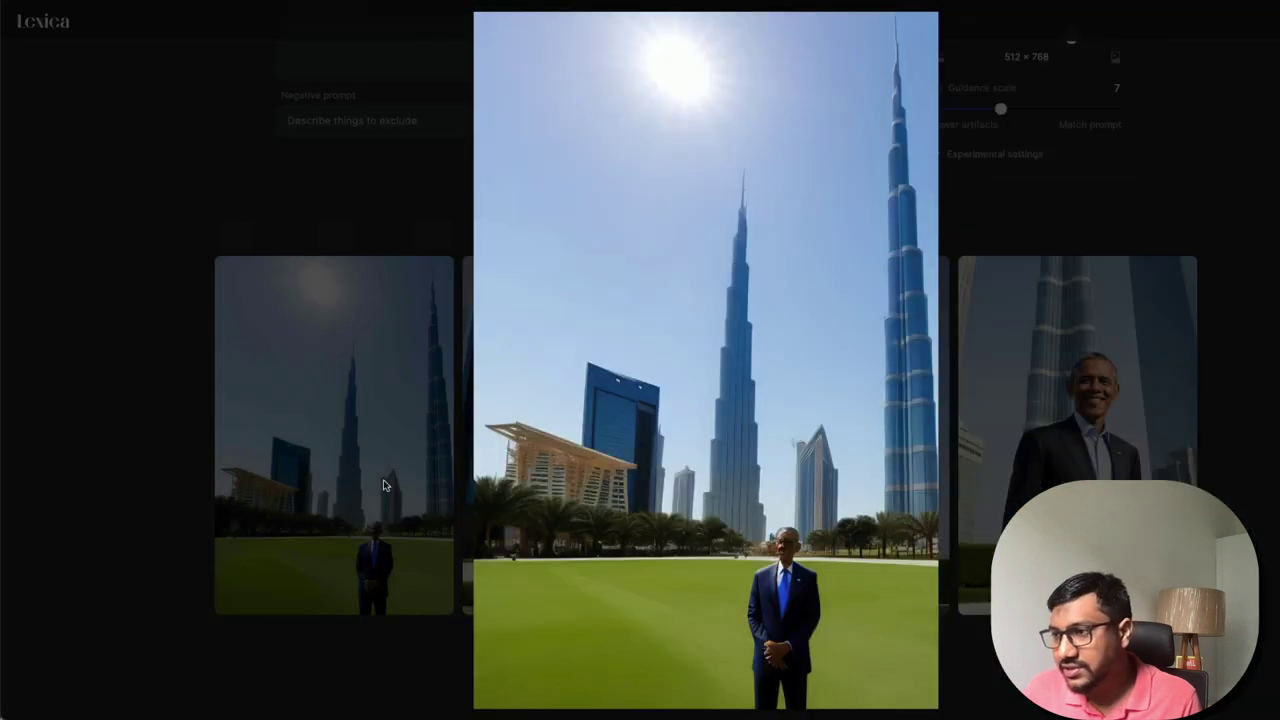
left_click(626, 474)
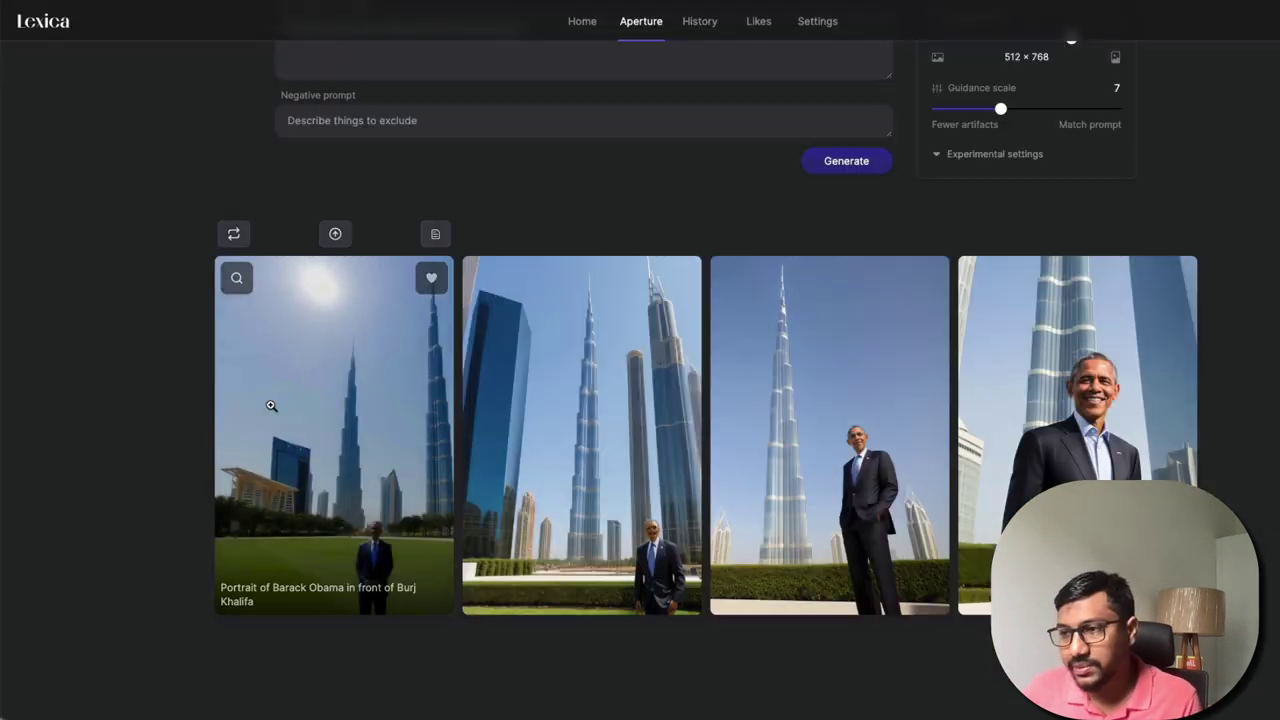
left_click(626, 474)
left_click(245, 435)
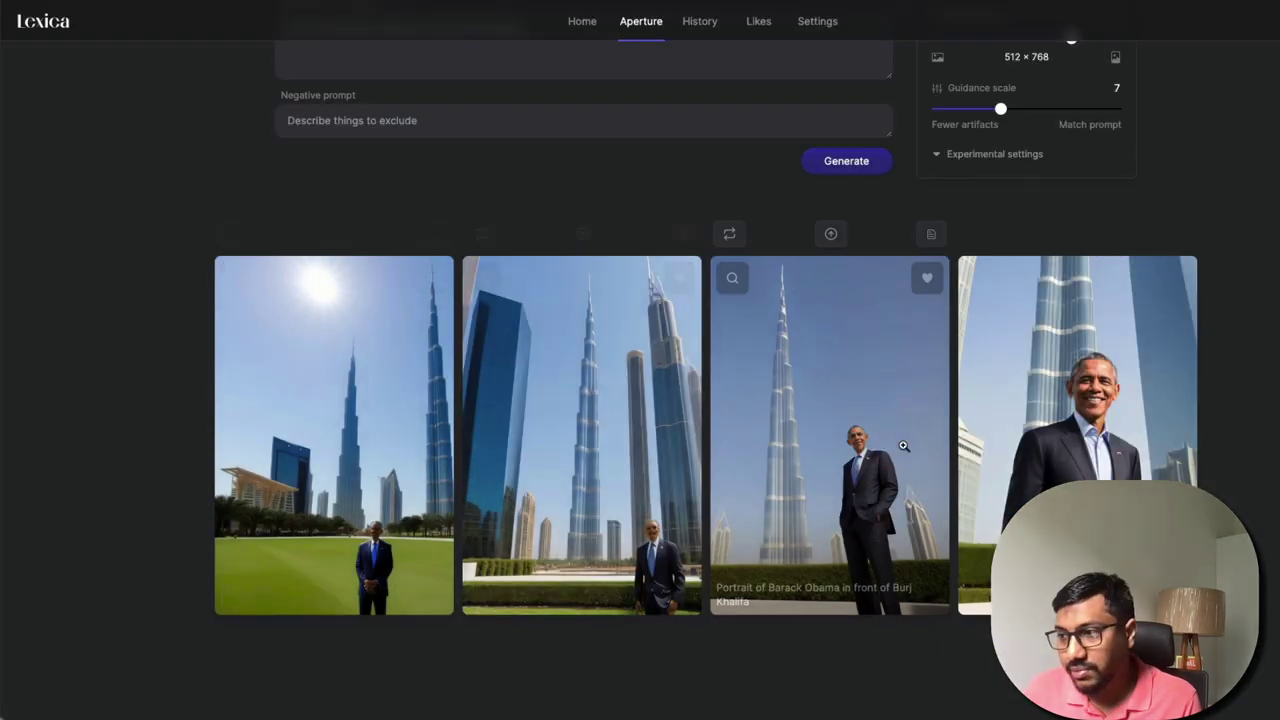
left_click(860, 457)
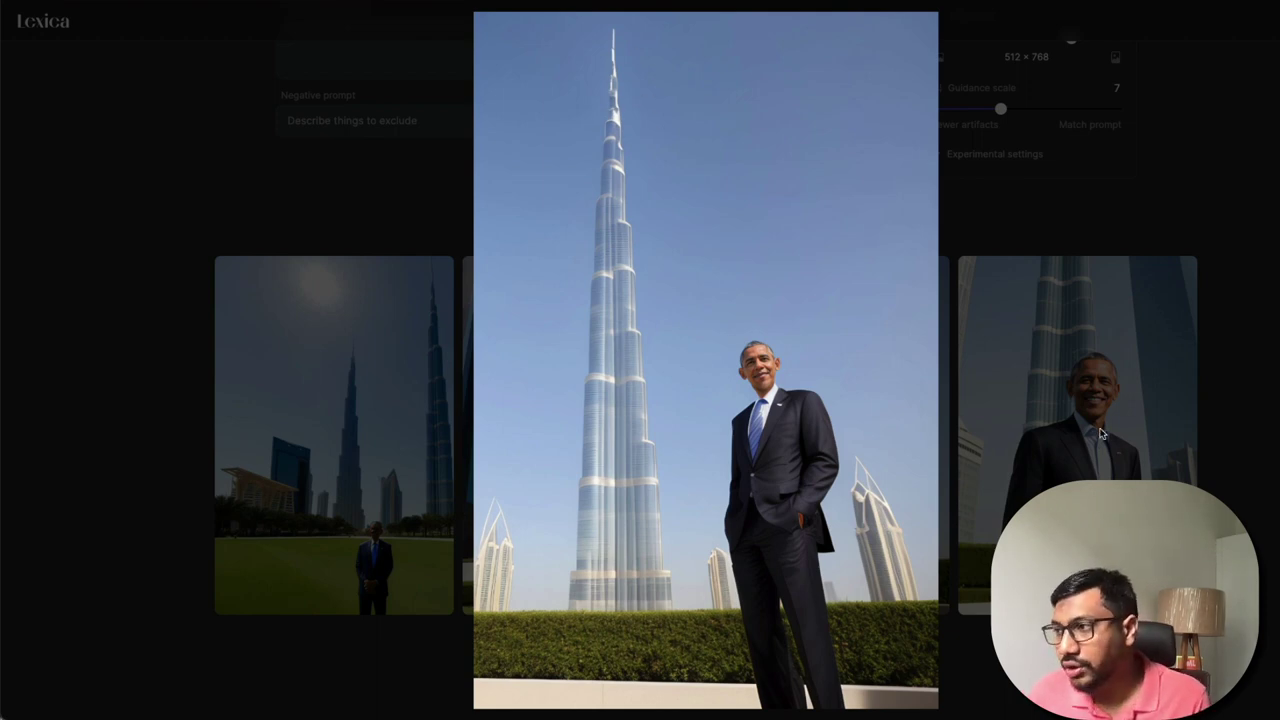
left_click(1060, 430)
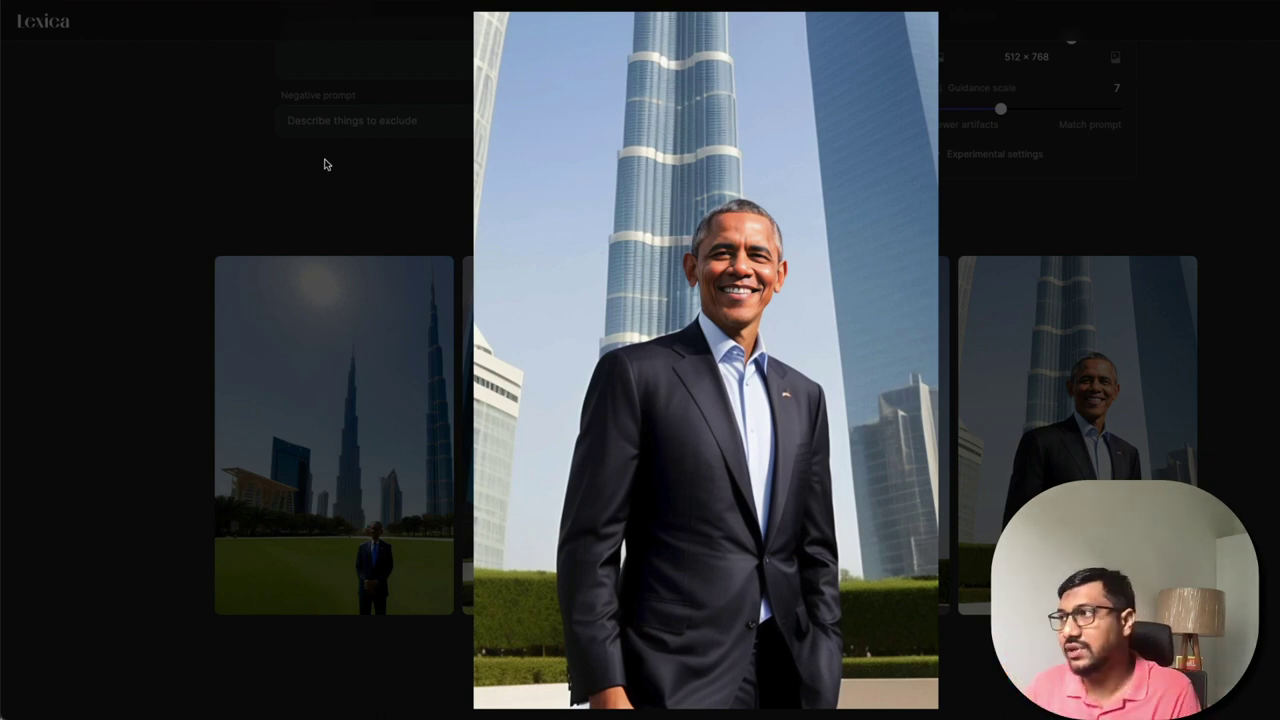
key("Escape")
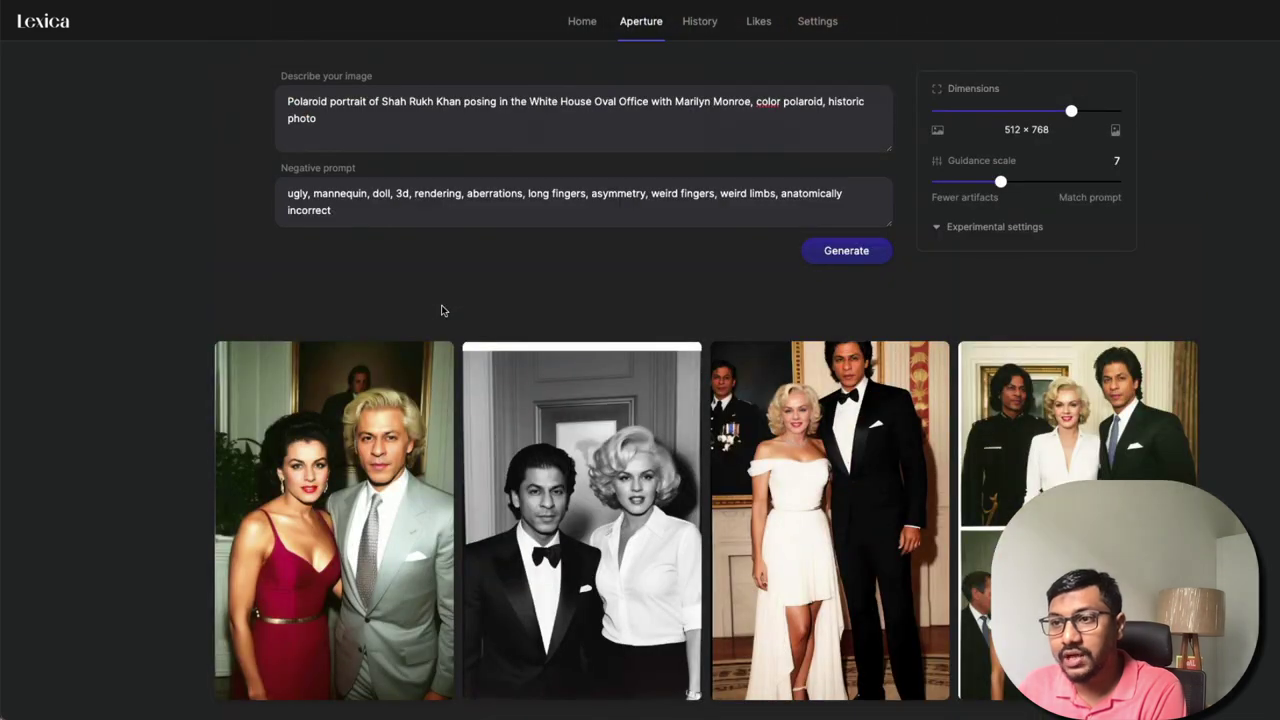
Step: Copy the Polaroid example's negative prompt, from ugly to anatomically incorrect, into the Burj Khalifa portrait's negative prompt and generate new images
triple_click(464, 193)
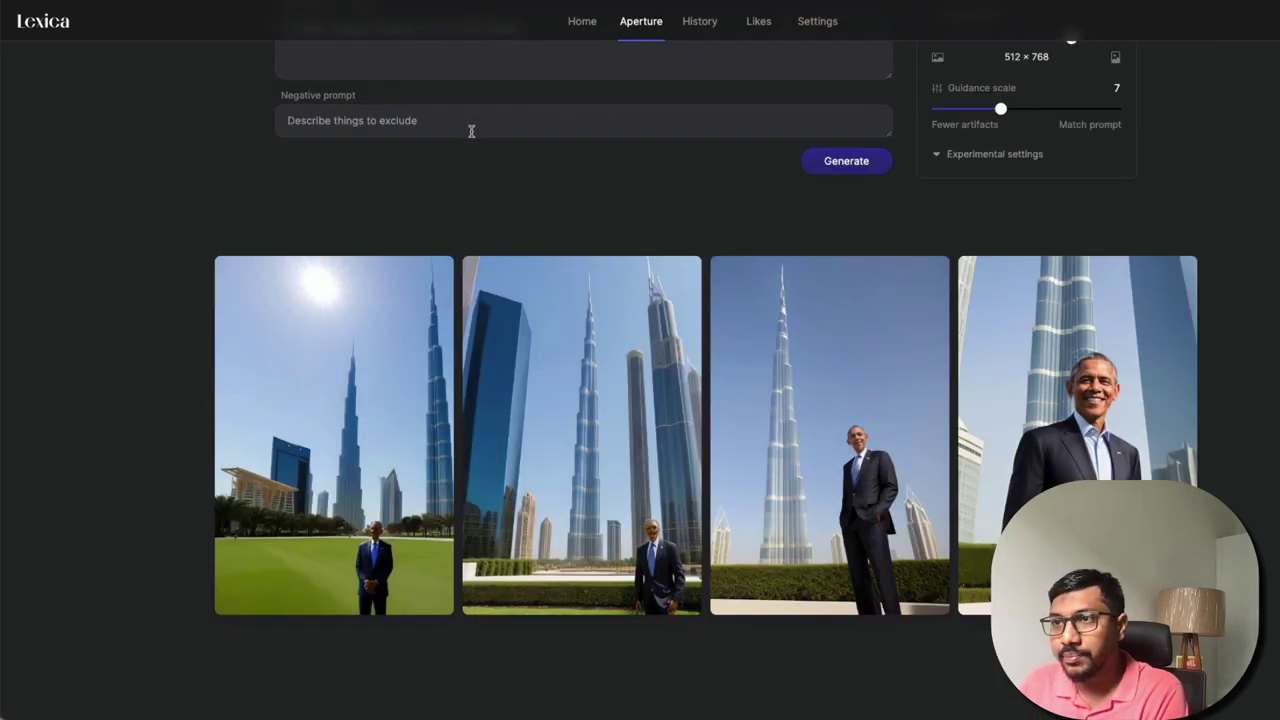
scroll(808, 162, "up", 1)
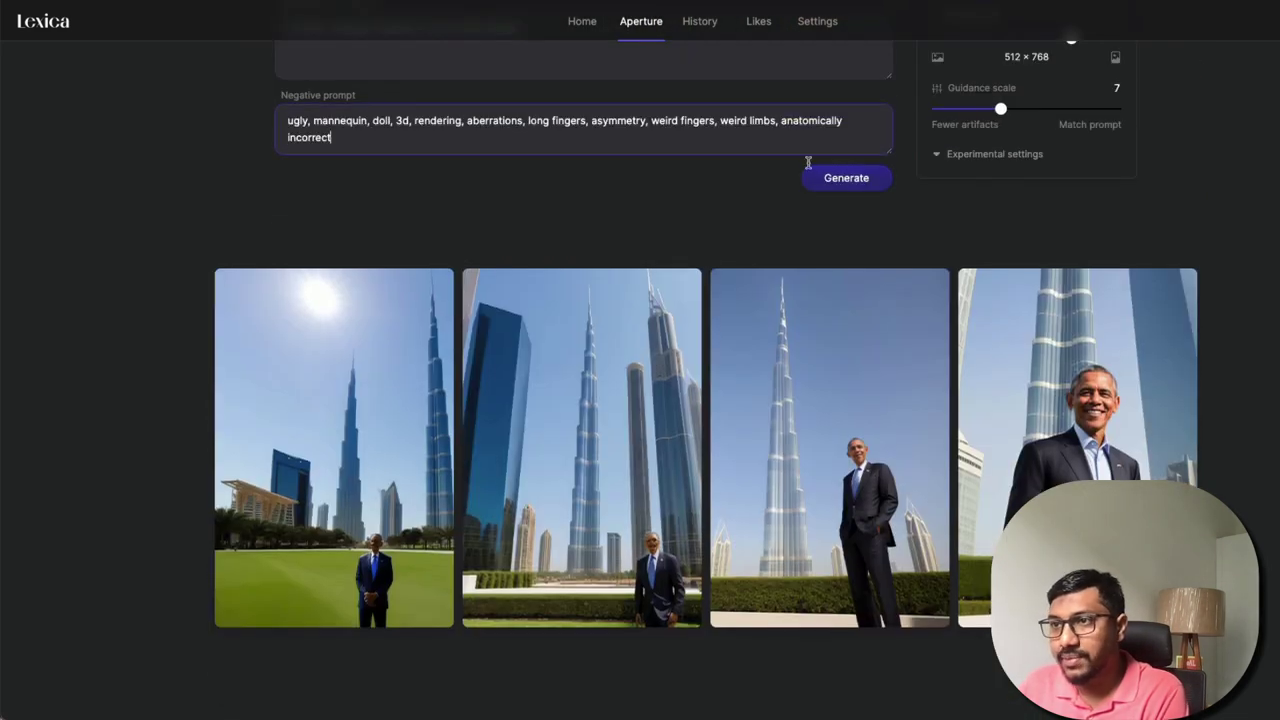
left_click(863, 177)
scroll(1137, 328, "up", 1)
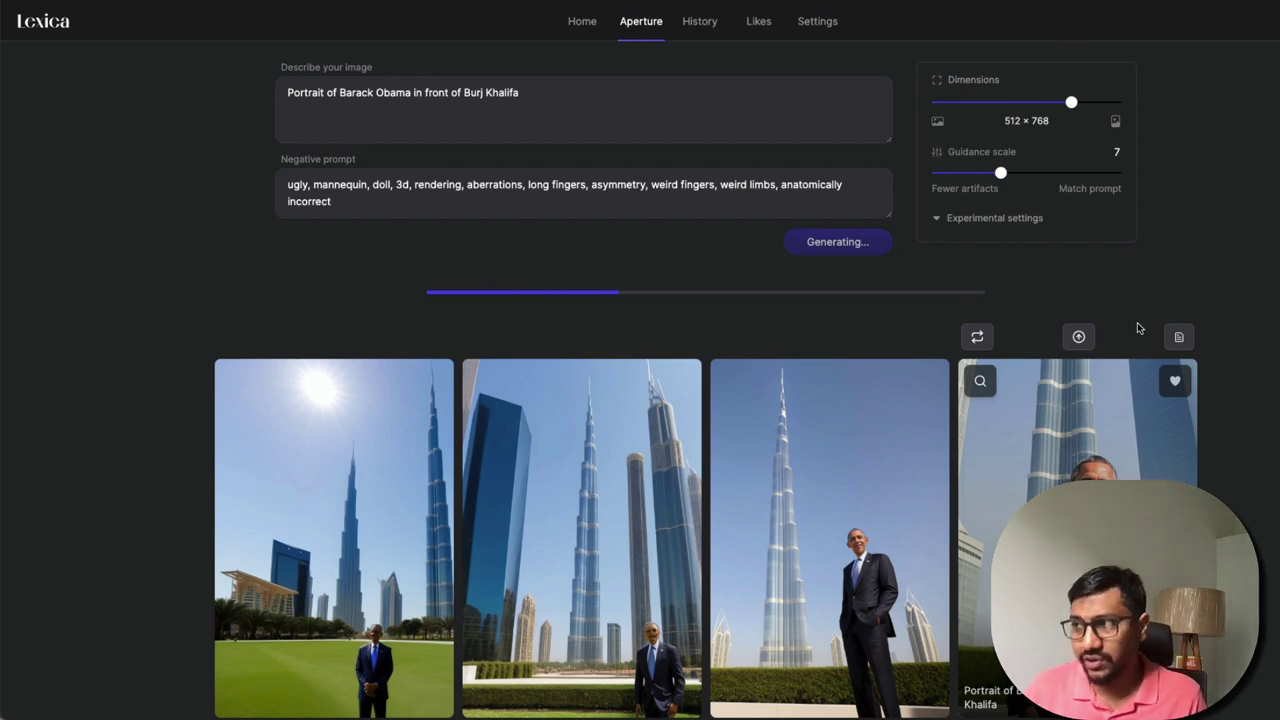
Step: Examine the four new Burj Khalifa portraits one after another in enlarged view, checking the faces and the tower
mouse_move(346, 346)
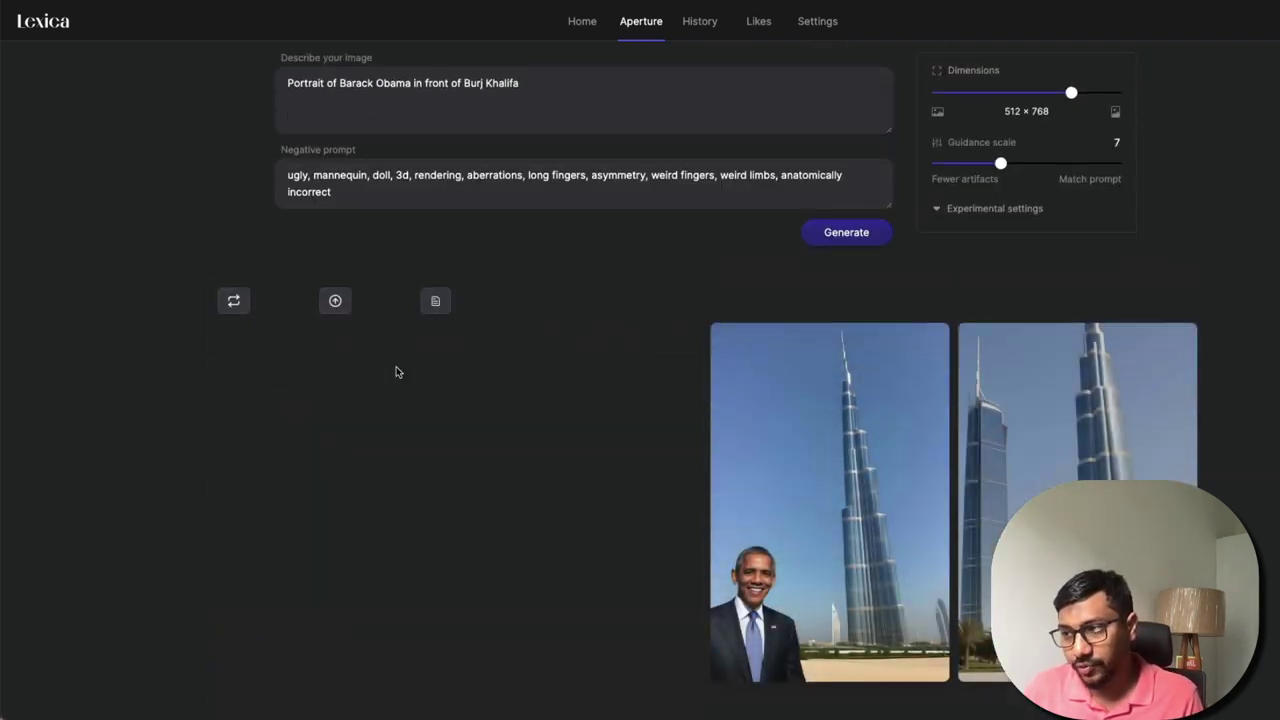
left_click(347, 490)
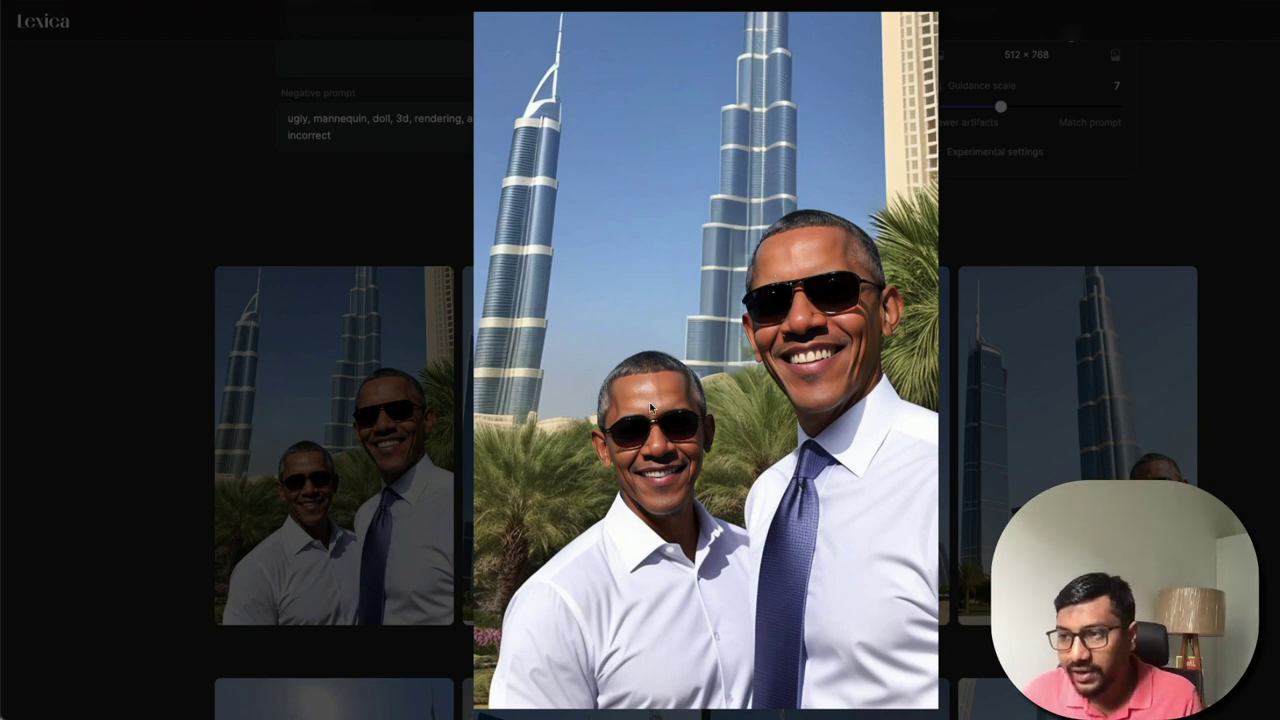
key("Right")
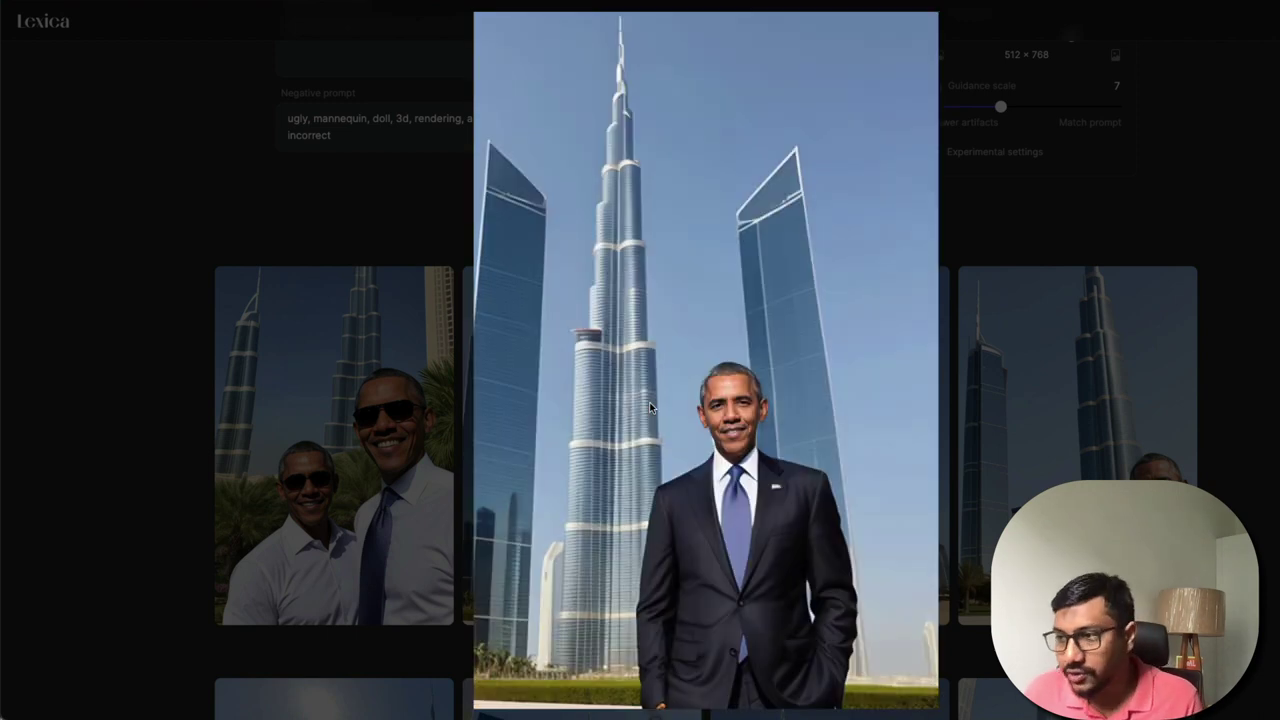
key("Right")
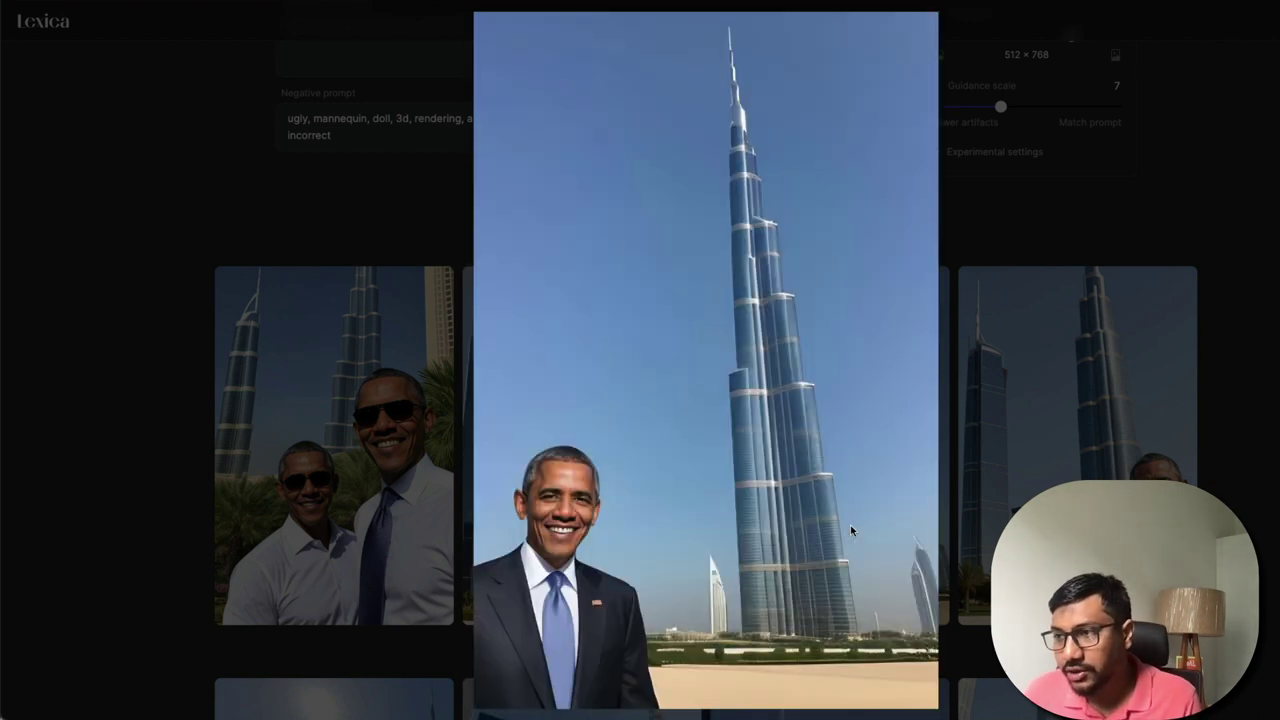
key("Right")
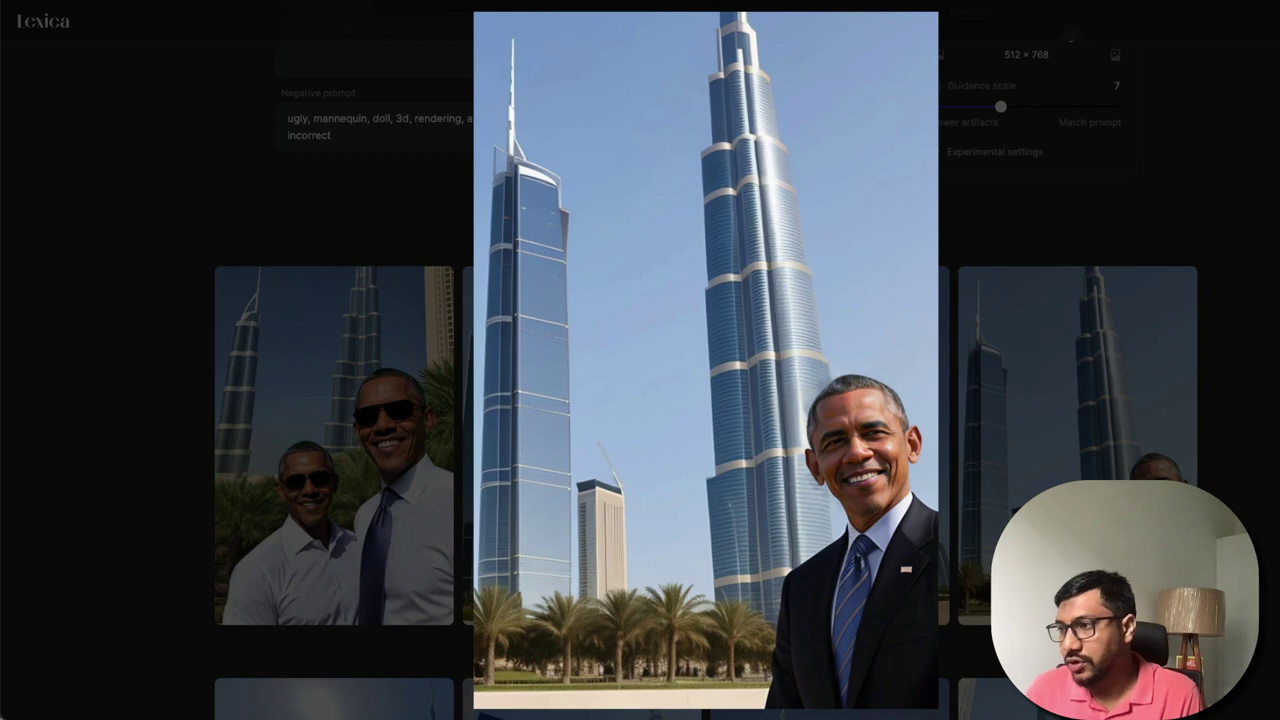
left_click(914, 416)
left_click(909, 410)
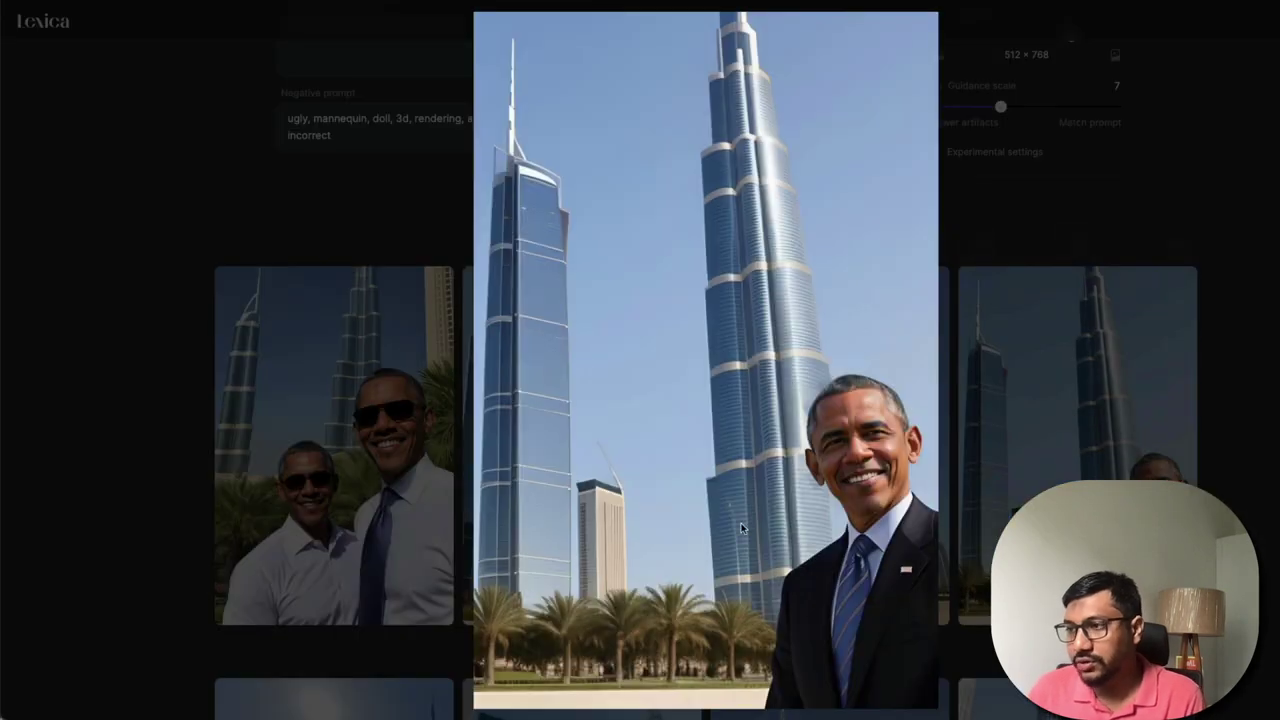
left_click(742, 424)
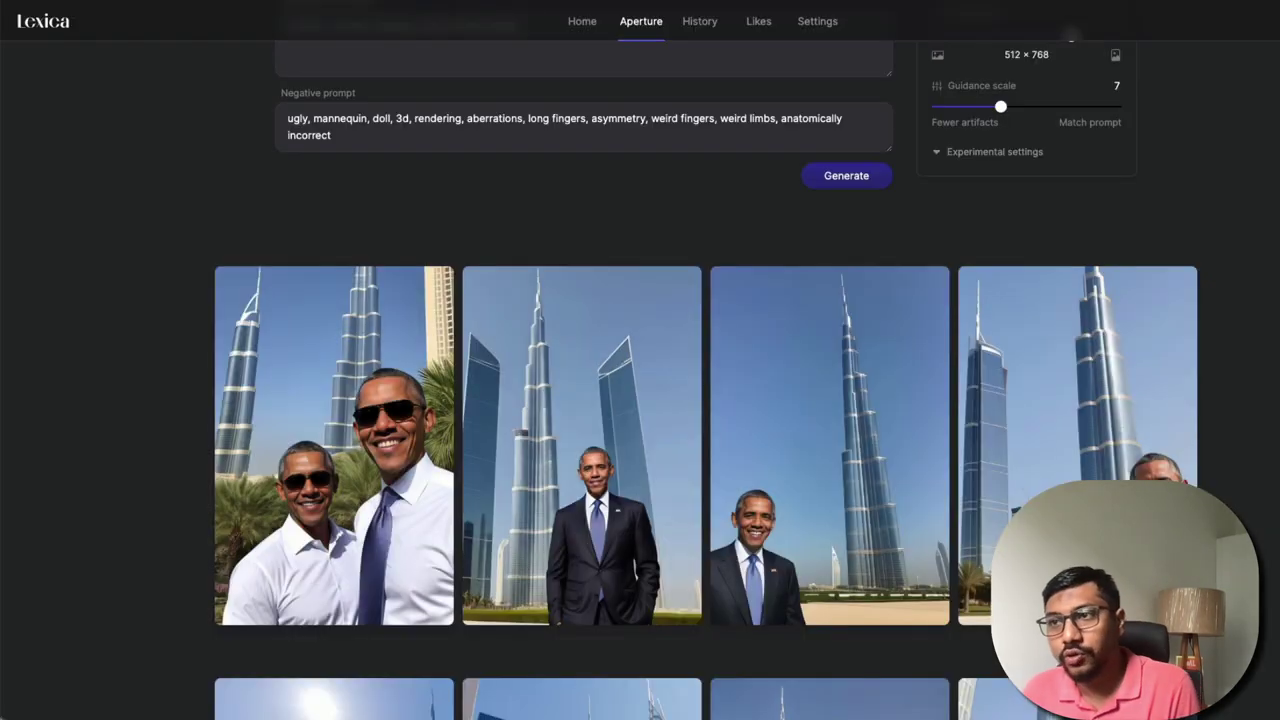
Step: Change the image description to "Portrait of Barack Obama with Soviet Flag as his uniform" and generate the images
scroll(795, 406, "up", 1)
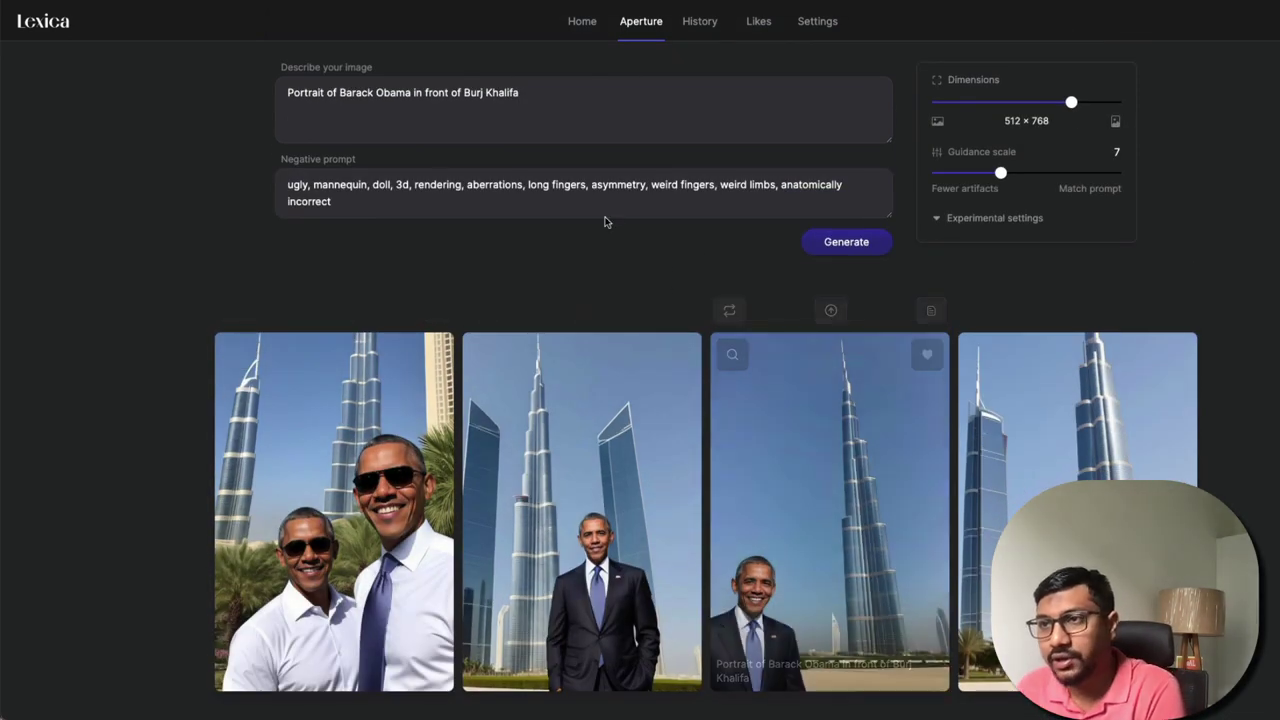
left_click(406, 93)
key("shift+End")
type("with ")
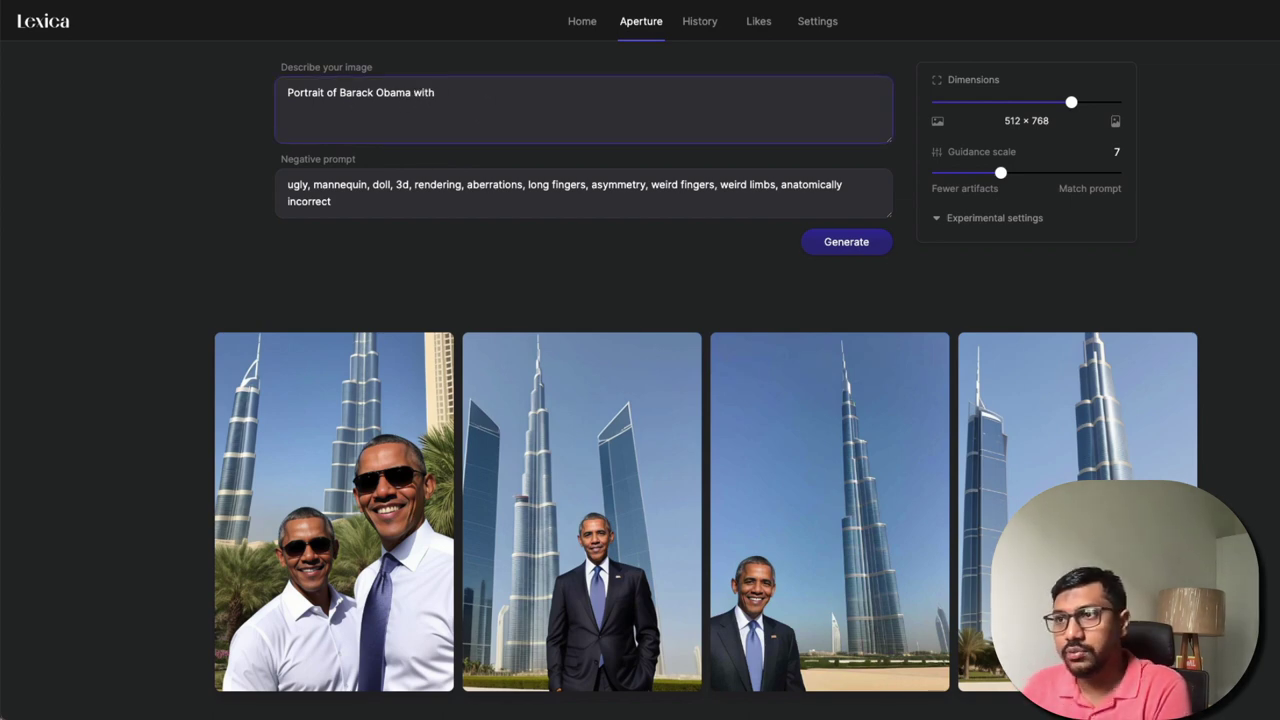
type("Soviet Flag as his uniform")
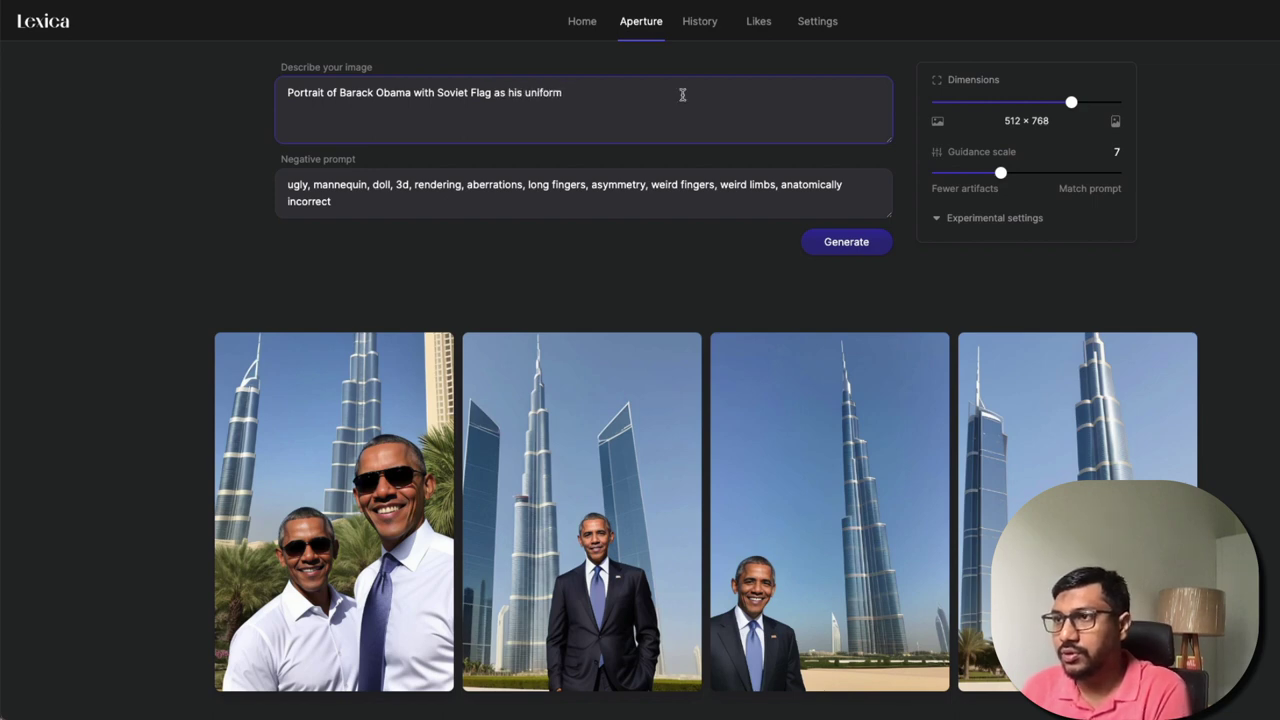
left_click(846, 244)
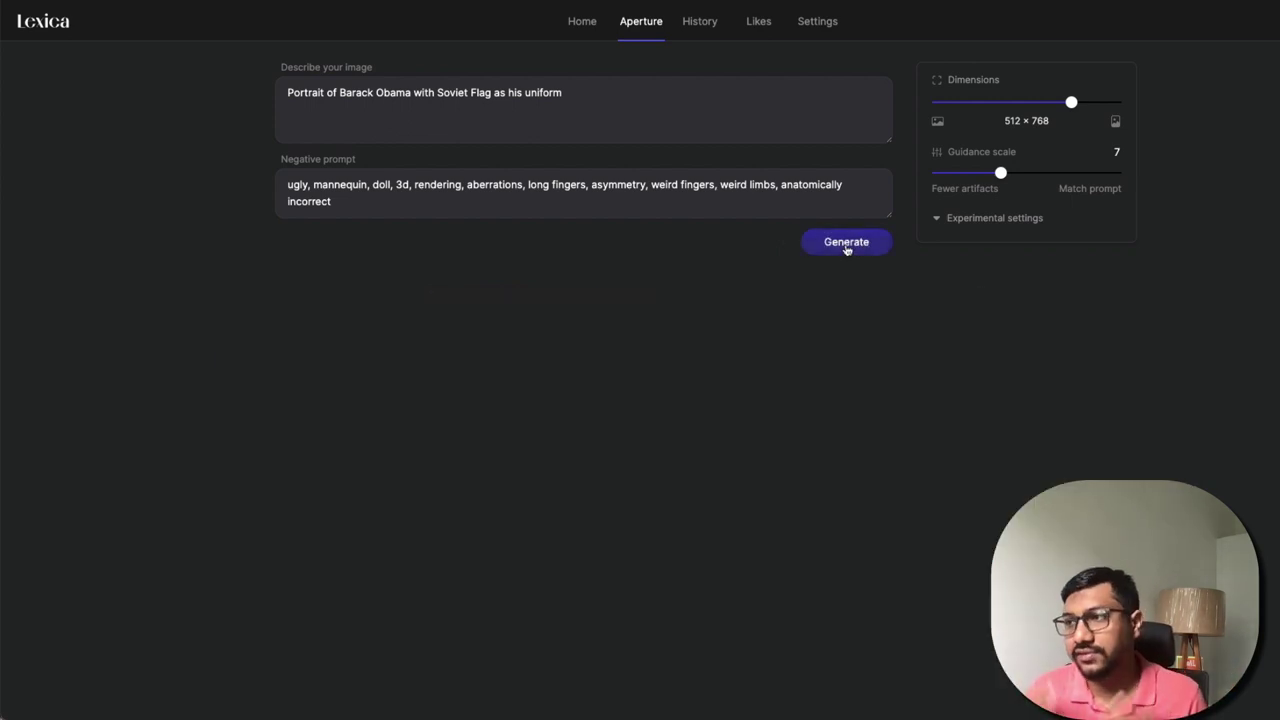
Step: Inspect enlarged Soviet flag results: the red star shirt, the two figures at the microphones and the portrait beside a blurred flag
scroll(416, 394, "down", 3)
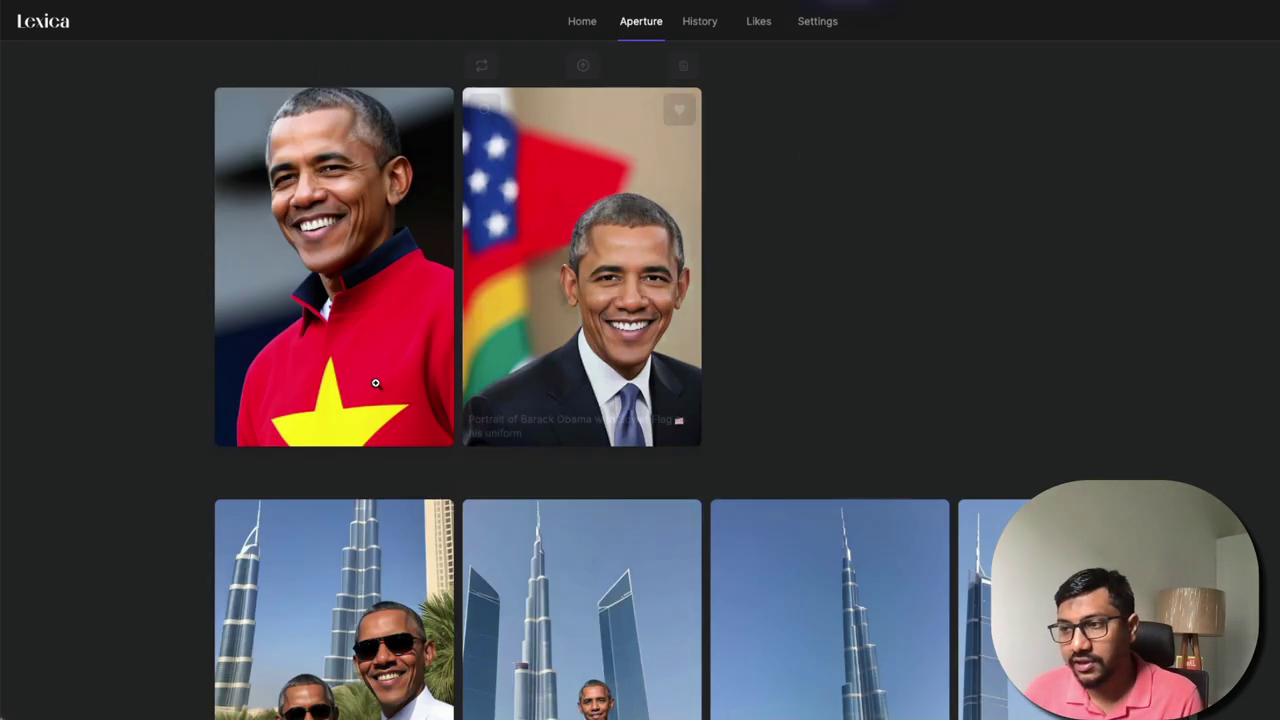
left_click(416, 394)
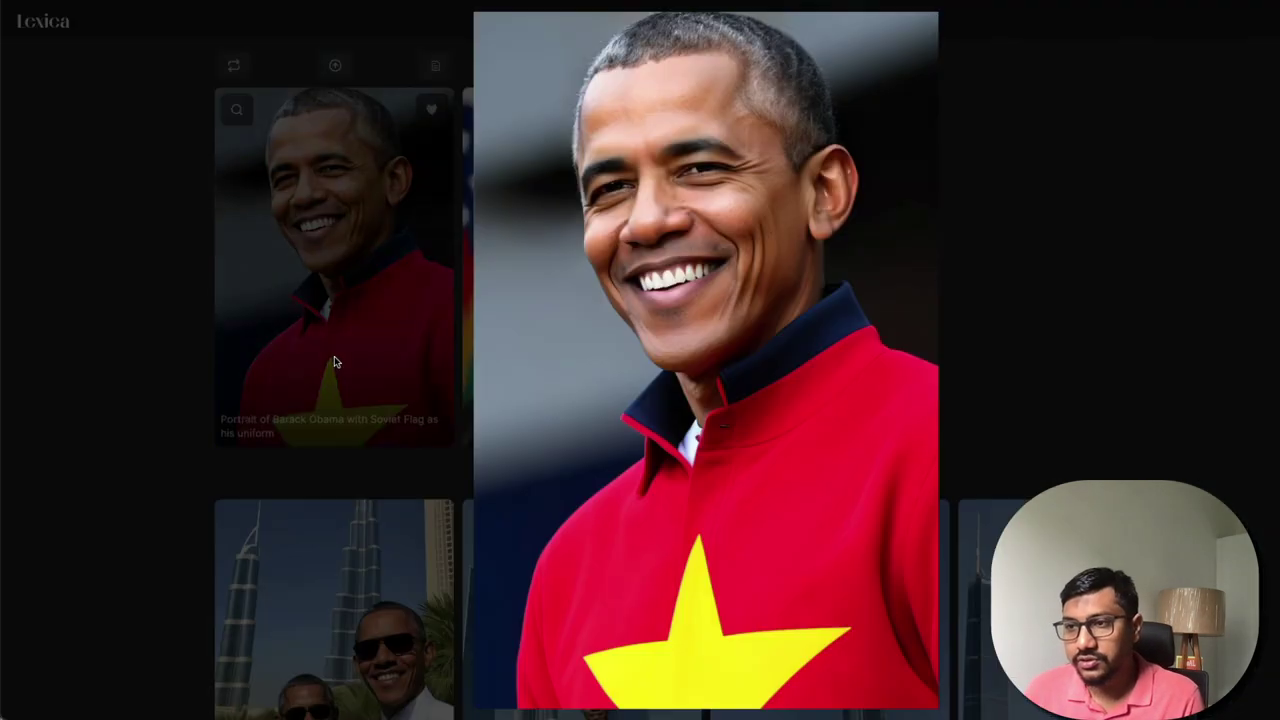
left_click(1109, 260)
scroll(1140, 230, "down", 3)
scroll(1100, 190, "up", 3)
left_click(1095, 187)
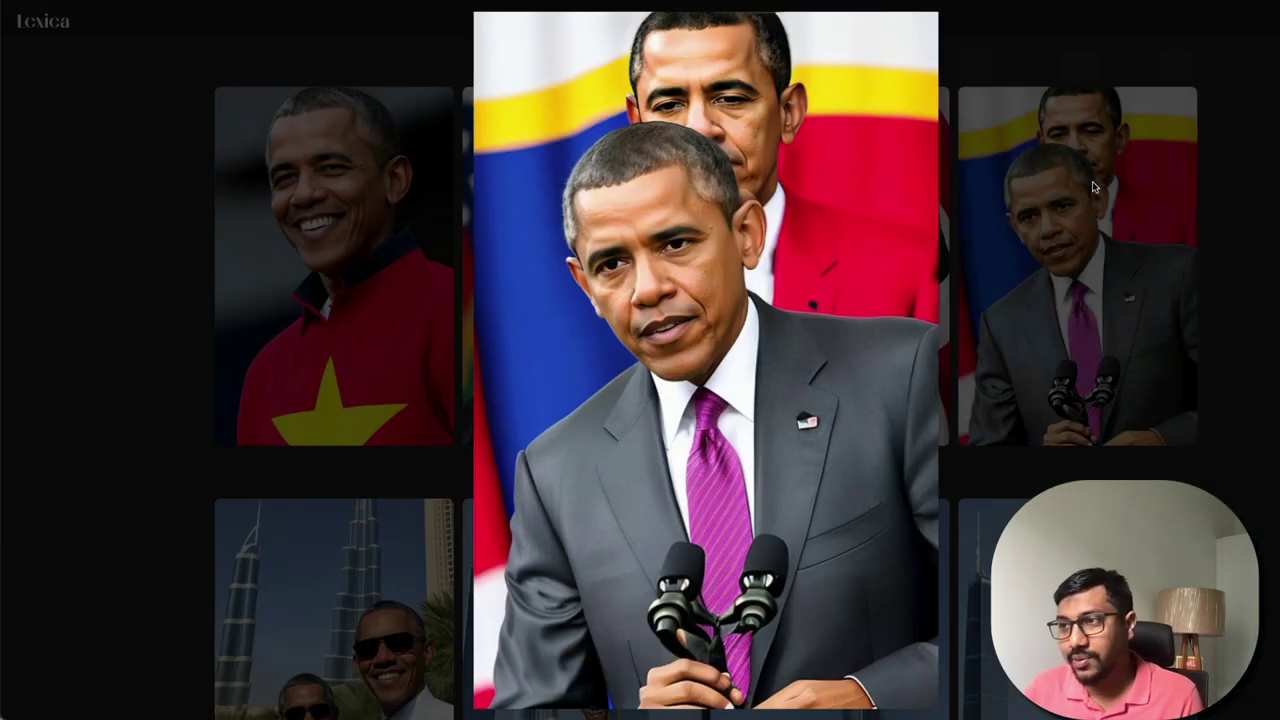
left_click(1227, 162)
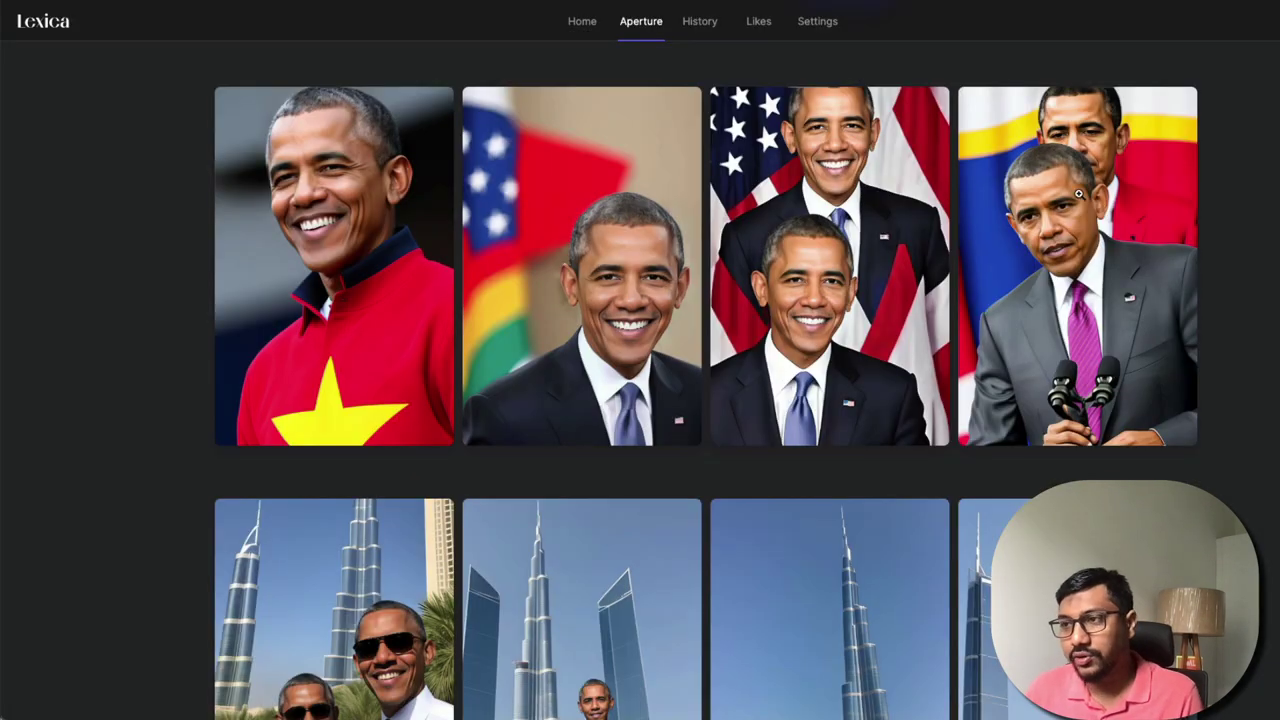
left_click(495, 287)
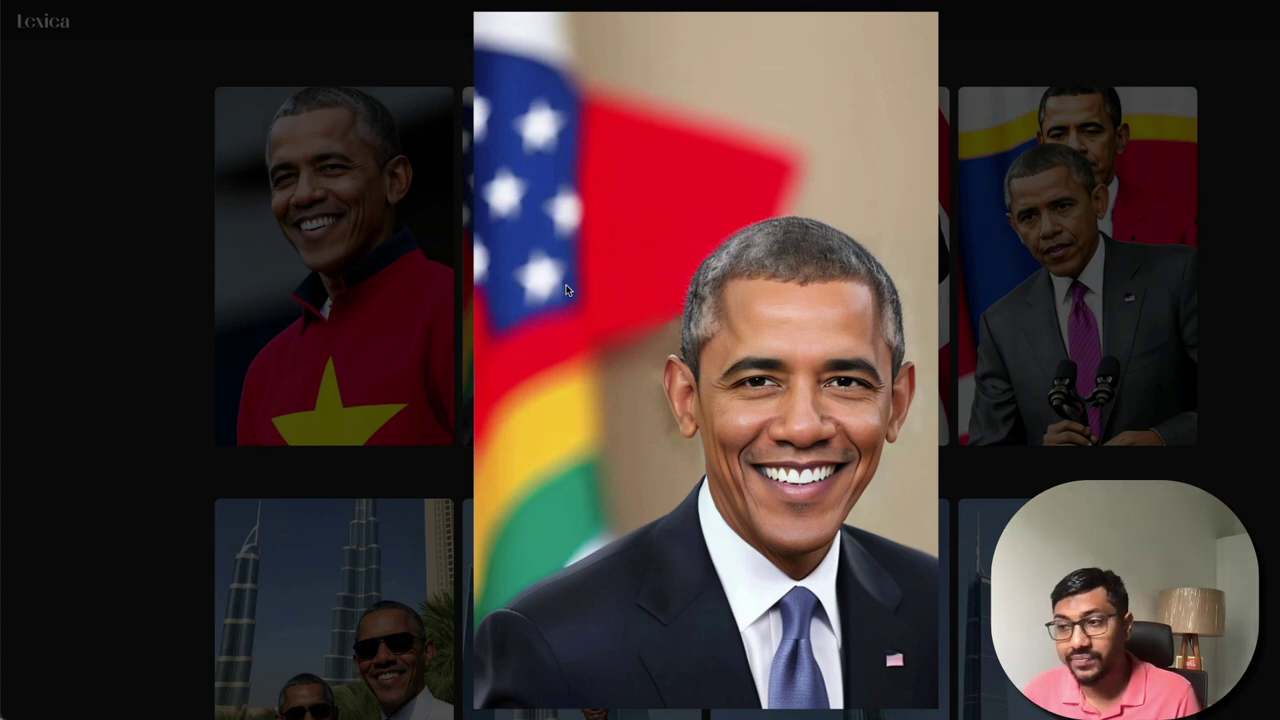
left_click(1176, 290)
Step: Replace the image description with "Portrait of an Indian Girl with Stanford Hoodie" and generate the images
scroll(556, 271, "up", 3)
left_click(397, 114)
key("ctrl+a")
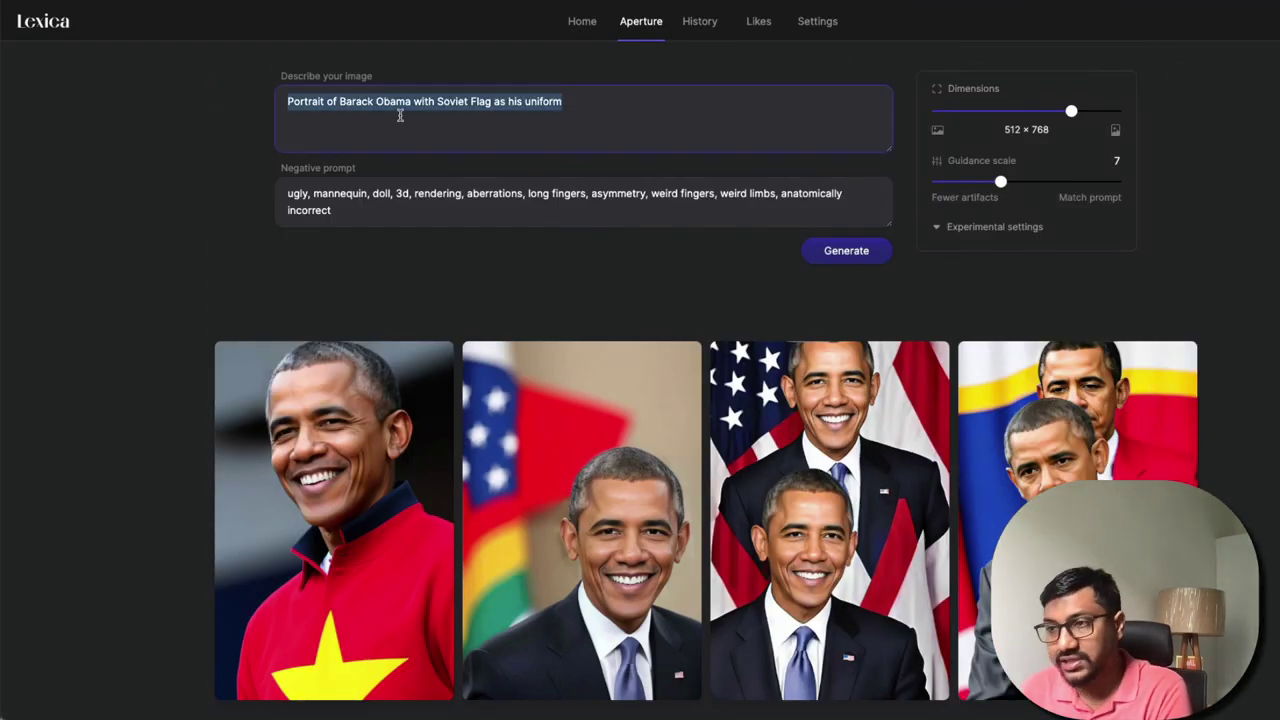
type("Portrait of an Indian Girl ")
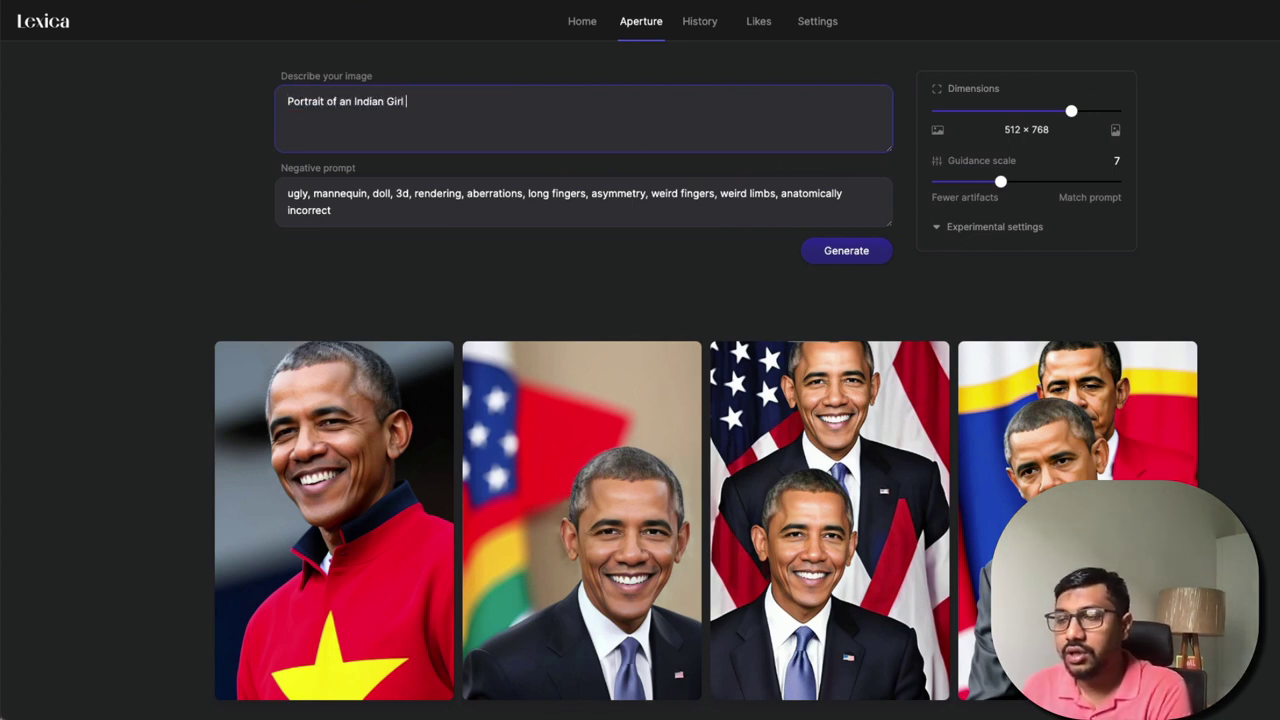
type("st")
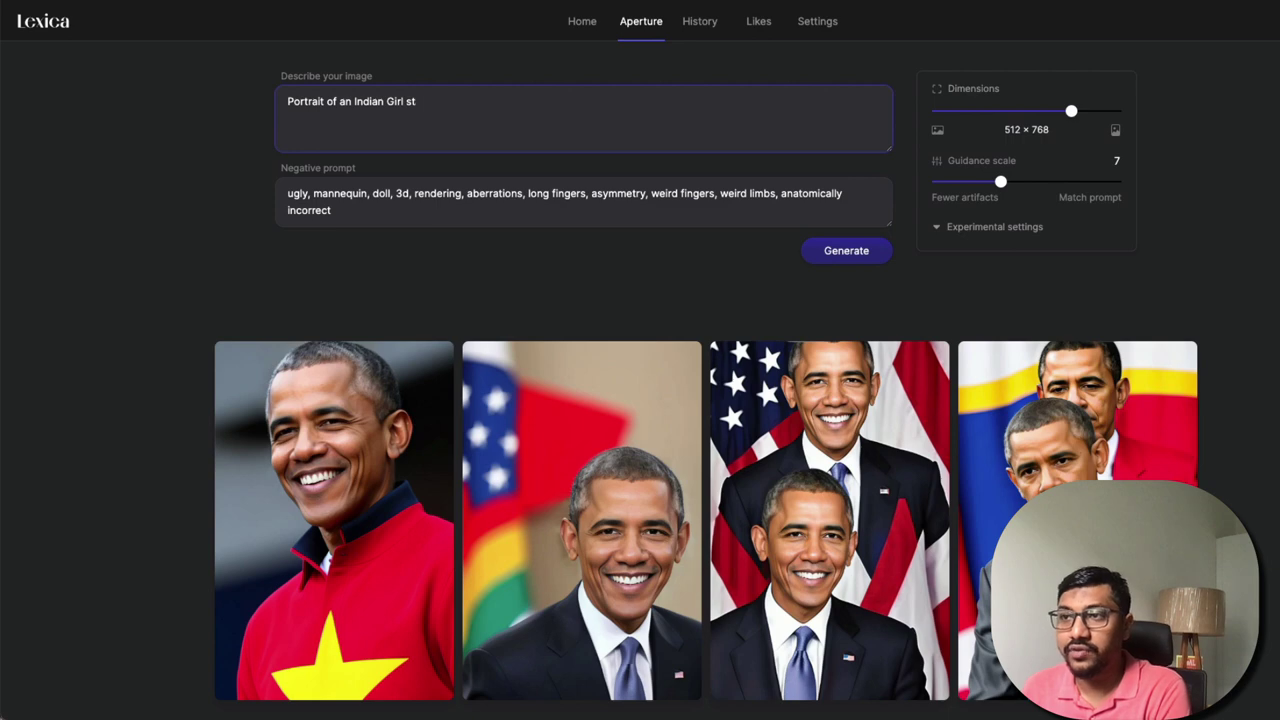
type("ain front of Stand")
left_click(404, 101, "shift")
type("with Standof")
type("rd Hoodie")
left_click(862, 252)
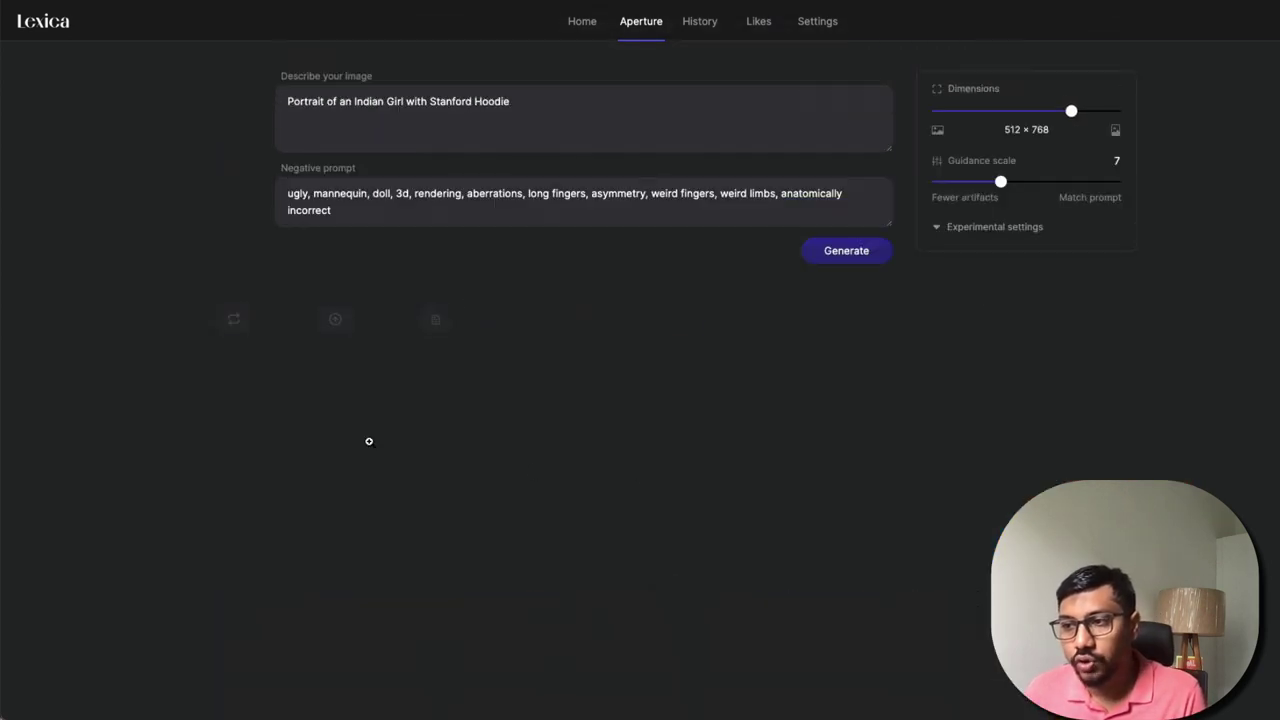
Step: Inspect the Stanford hoodie results, enlarging the girl in the purple hood on the path to check her face and the hoodie lettering
scroll(780, 450, "down", 2)
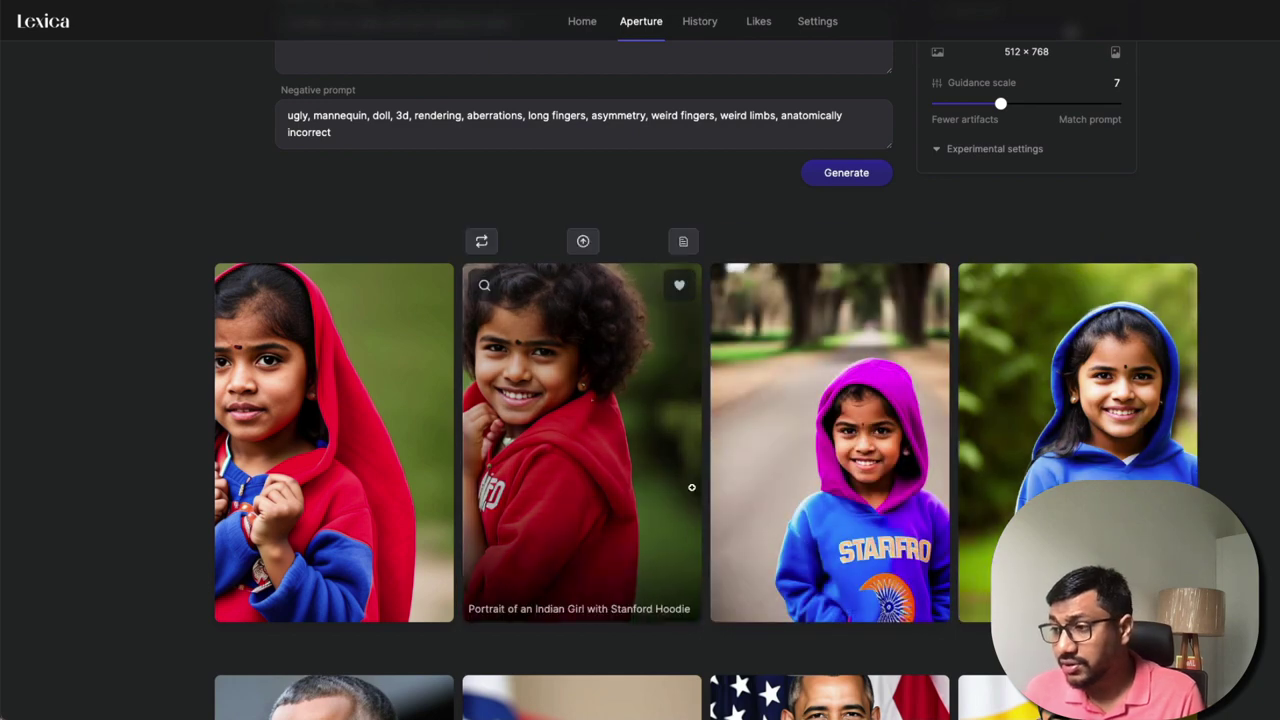
left_click(845, 493)
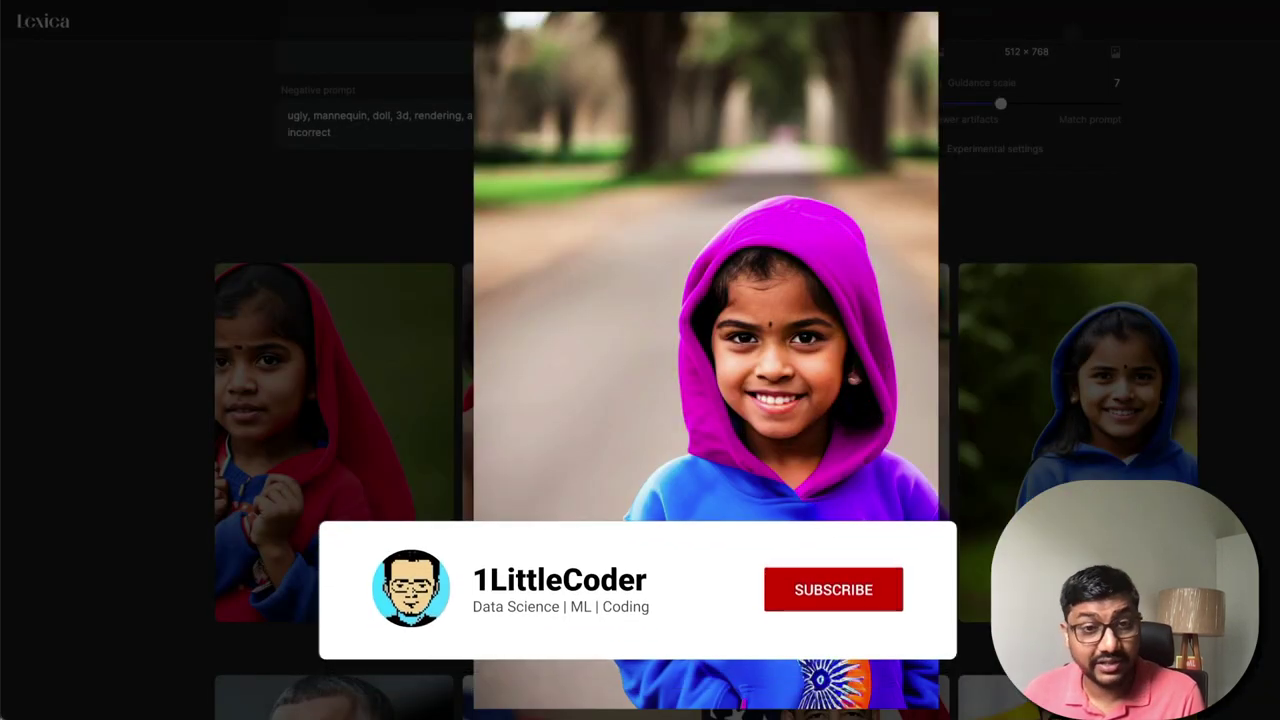
left_click(430, 455)
left_click(410, 413)
key("Right")
key("Right")
key("Right")
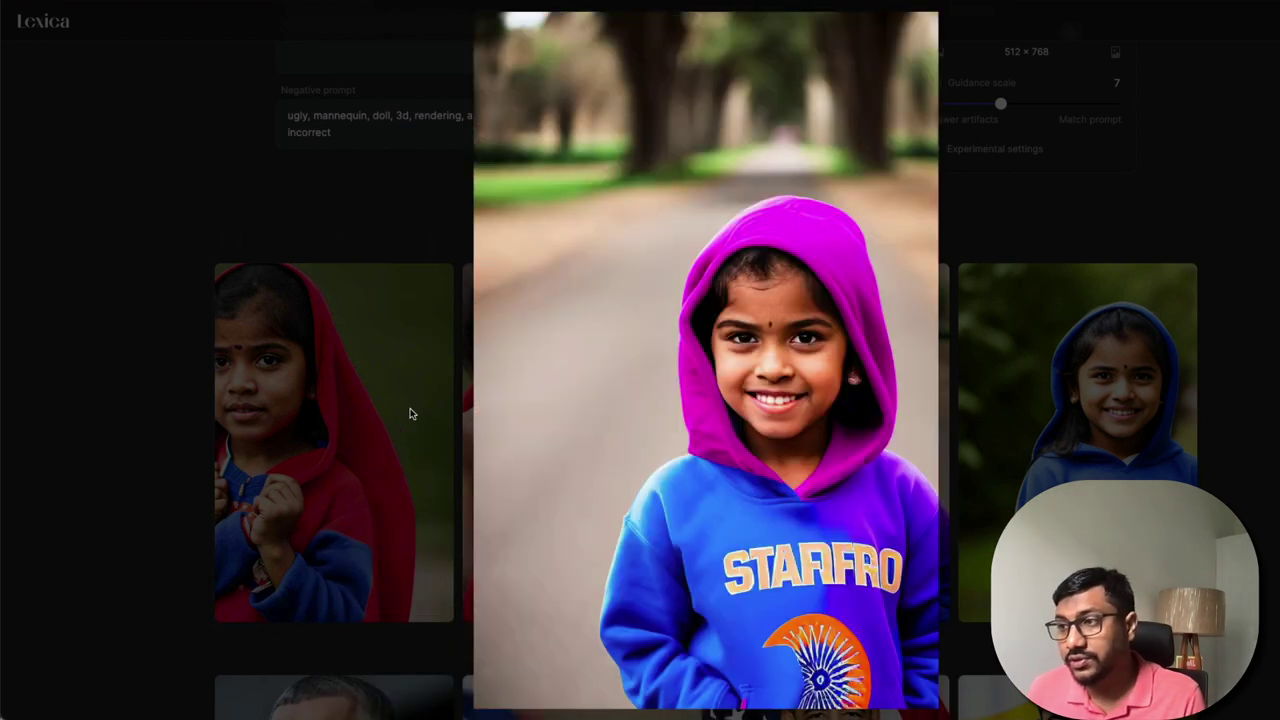
key("Left")
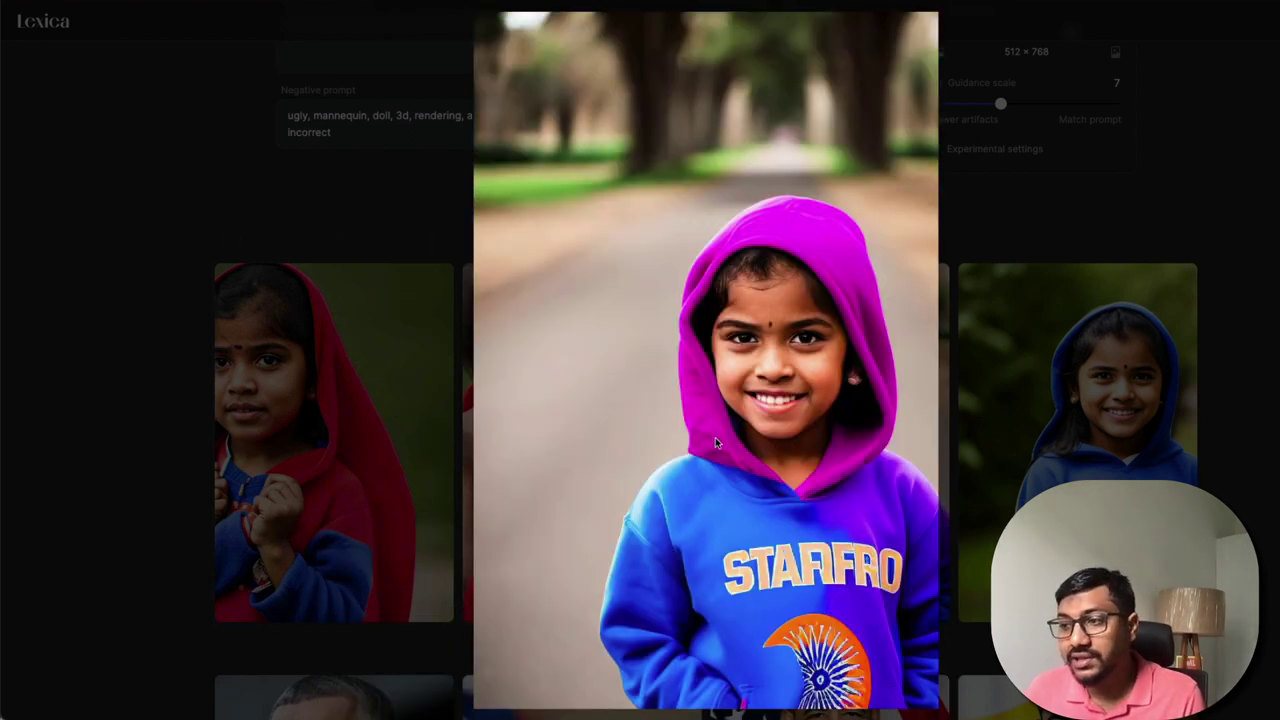
key("Escape")
scroll(962, 406, "up", 1)
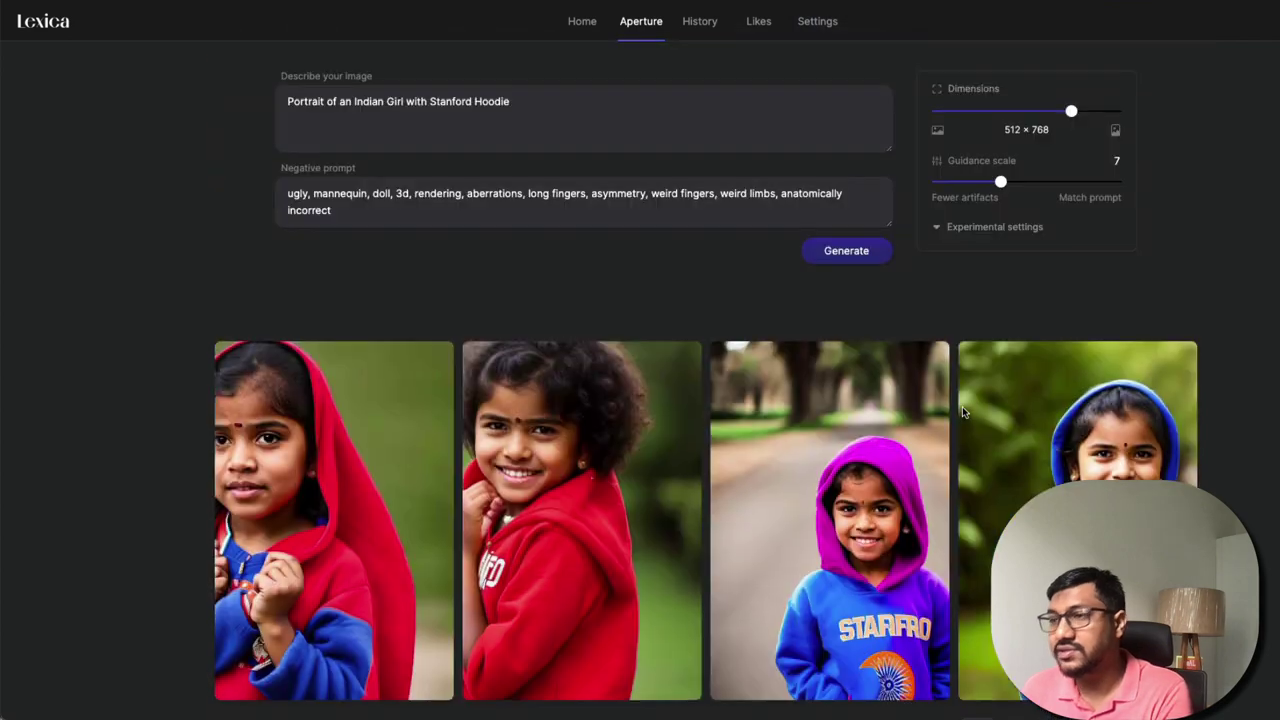
Step: Change the image description to "Portrait of an Indian College Girl with Stanford Hoodie" and generate the images
scroll(962, 406, "down", 1)
scroll(371, 253, "up", 1)
left_click(389, 101)
type("College")
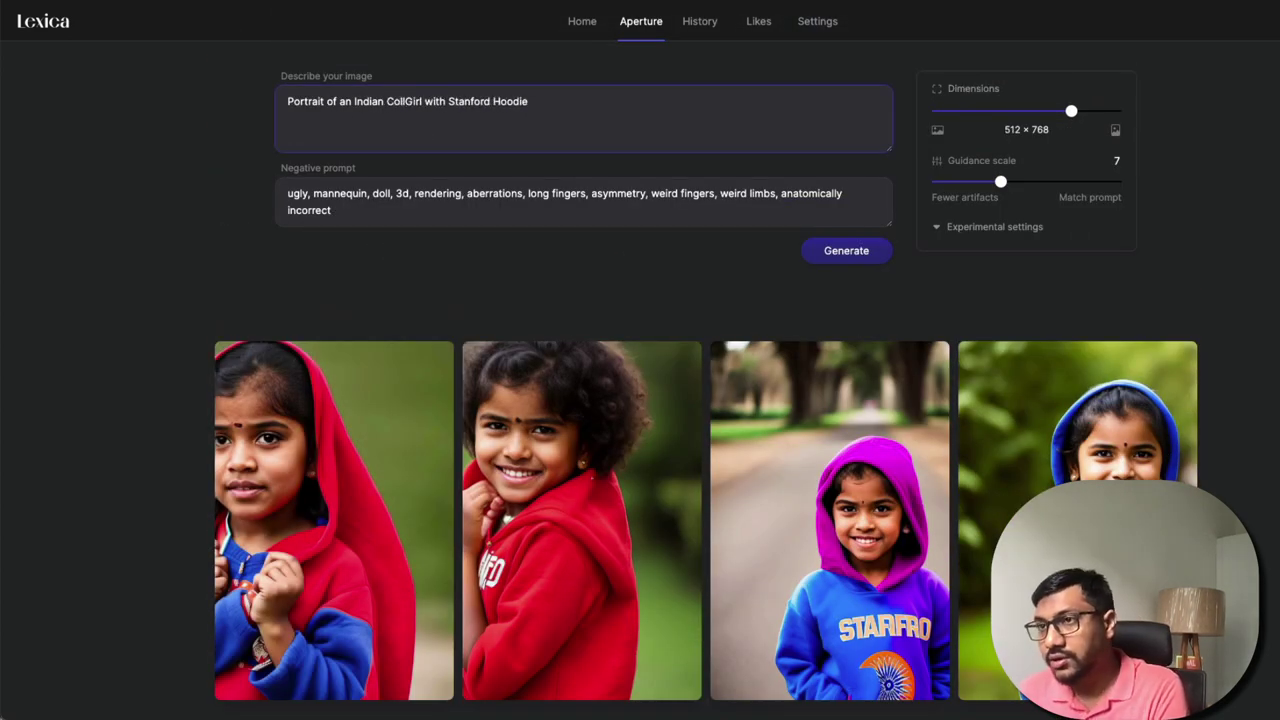
left_click(848, 251)
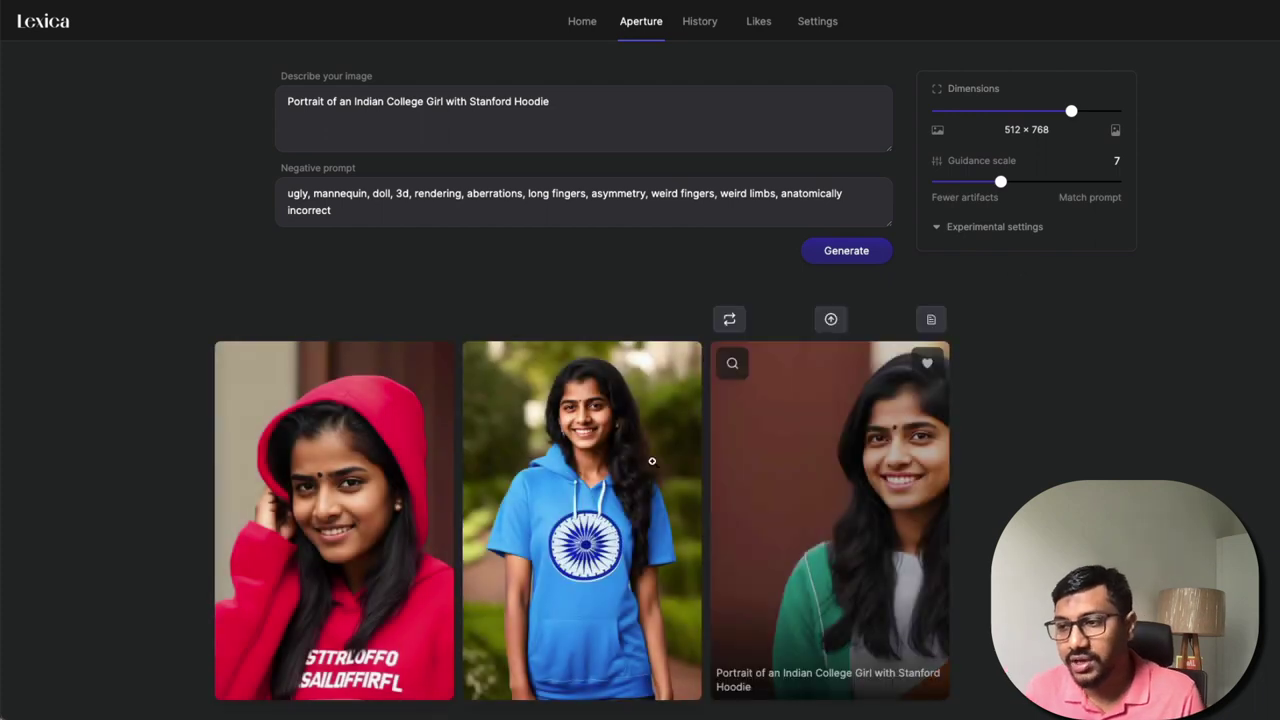
Step: View the four new college girl portraits one after another in enlarged view, starting with the red hoodie
left_click(265, 565)
key("Right")
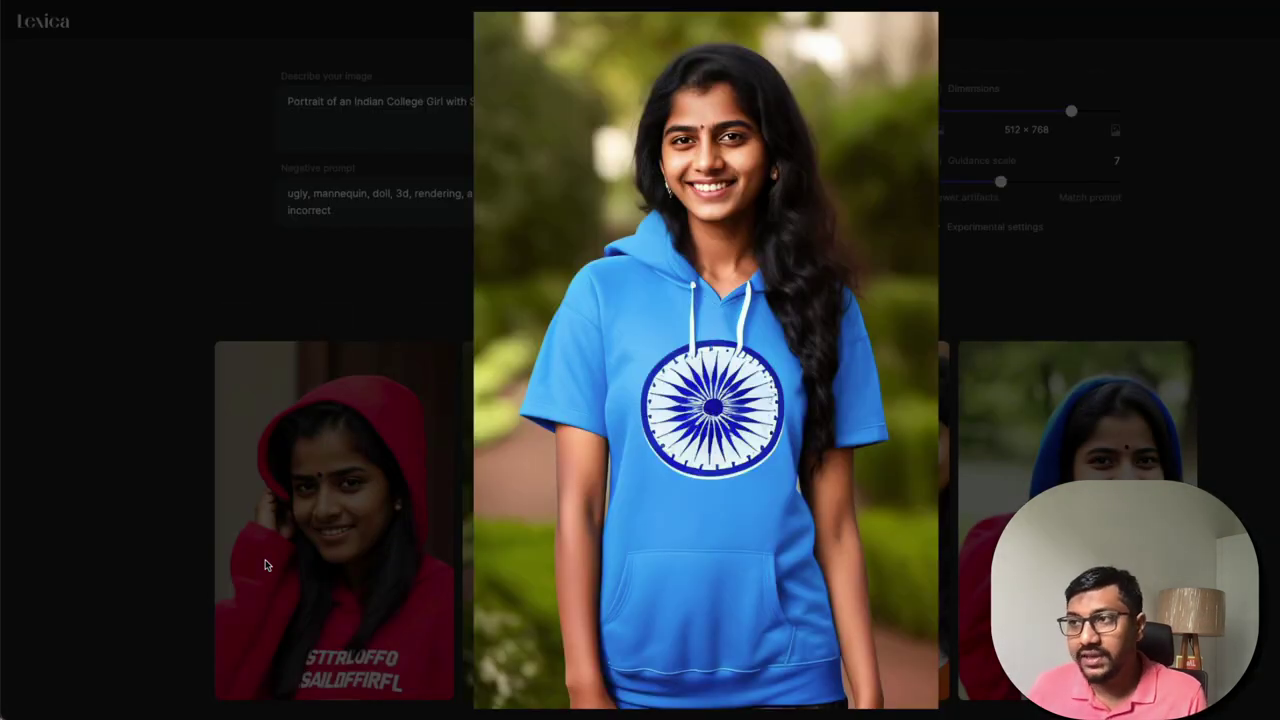
key("Right")
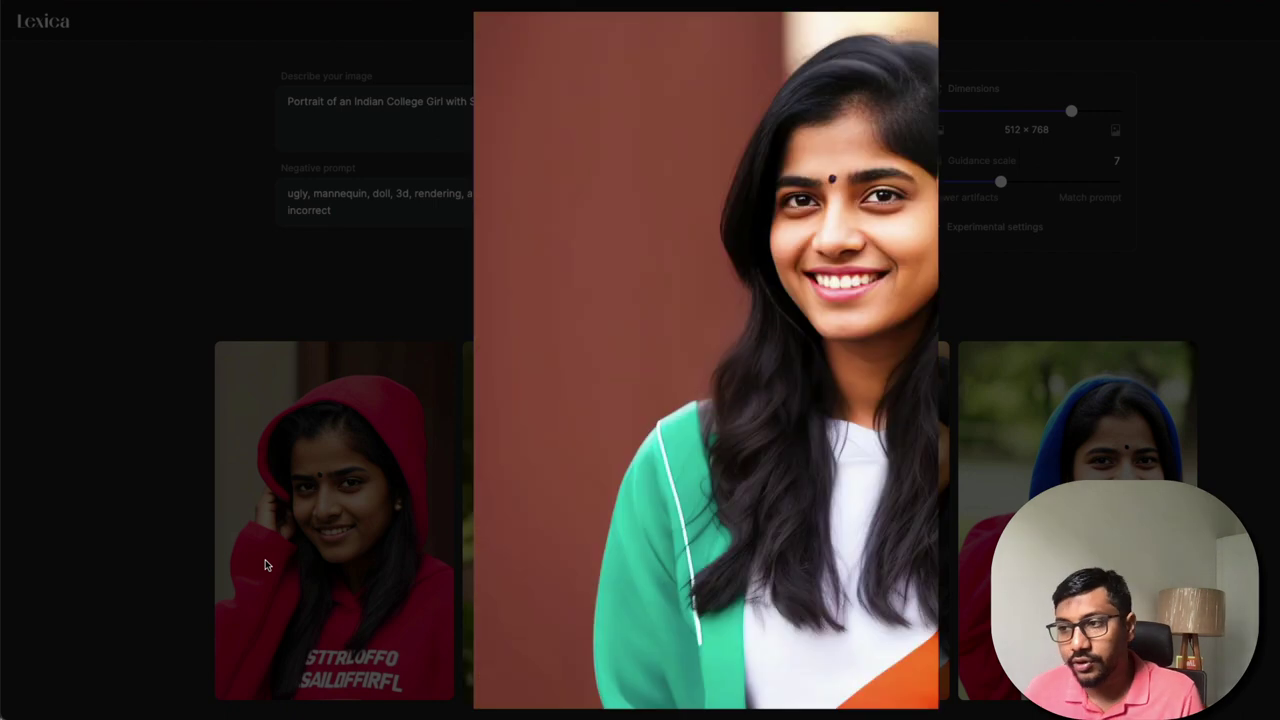
key("Right")
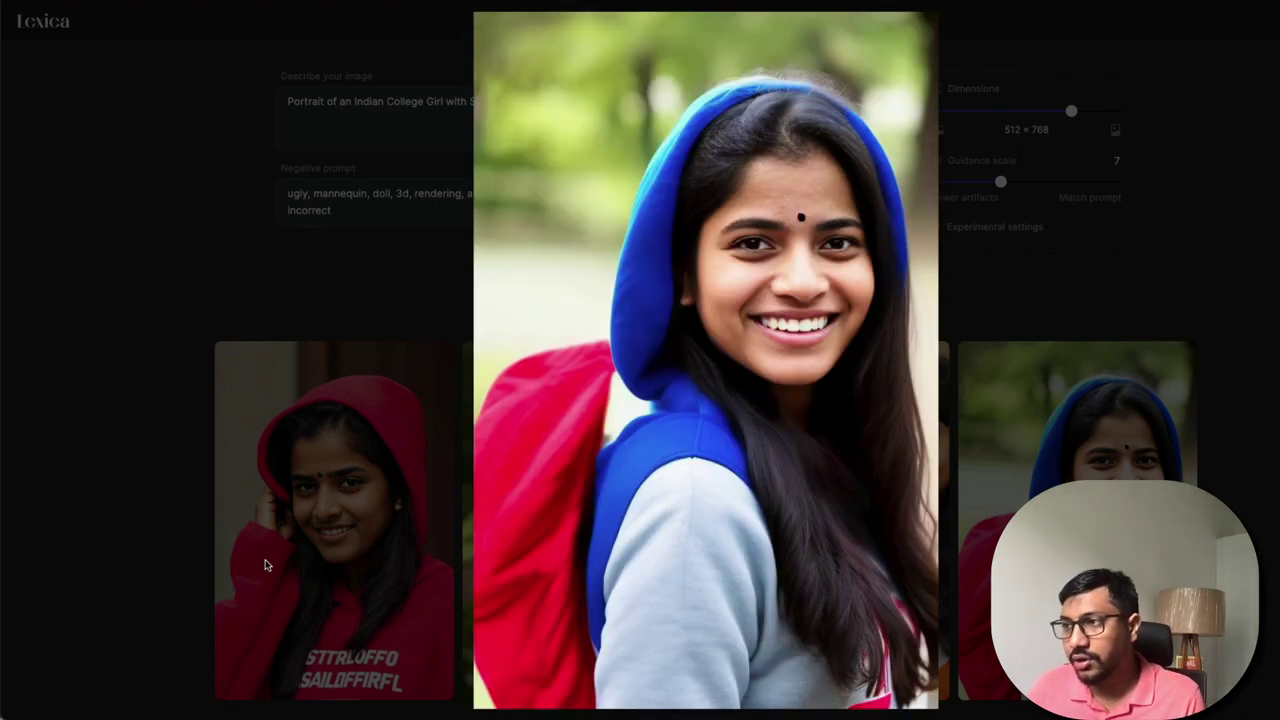
left_click(1270, 465)
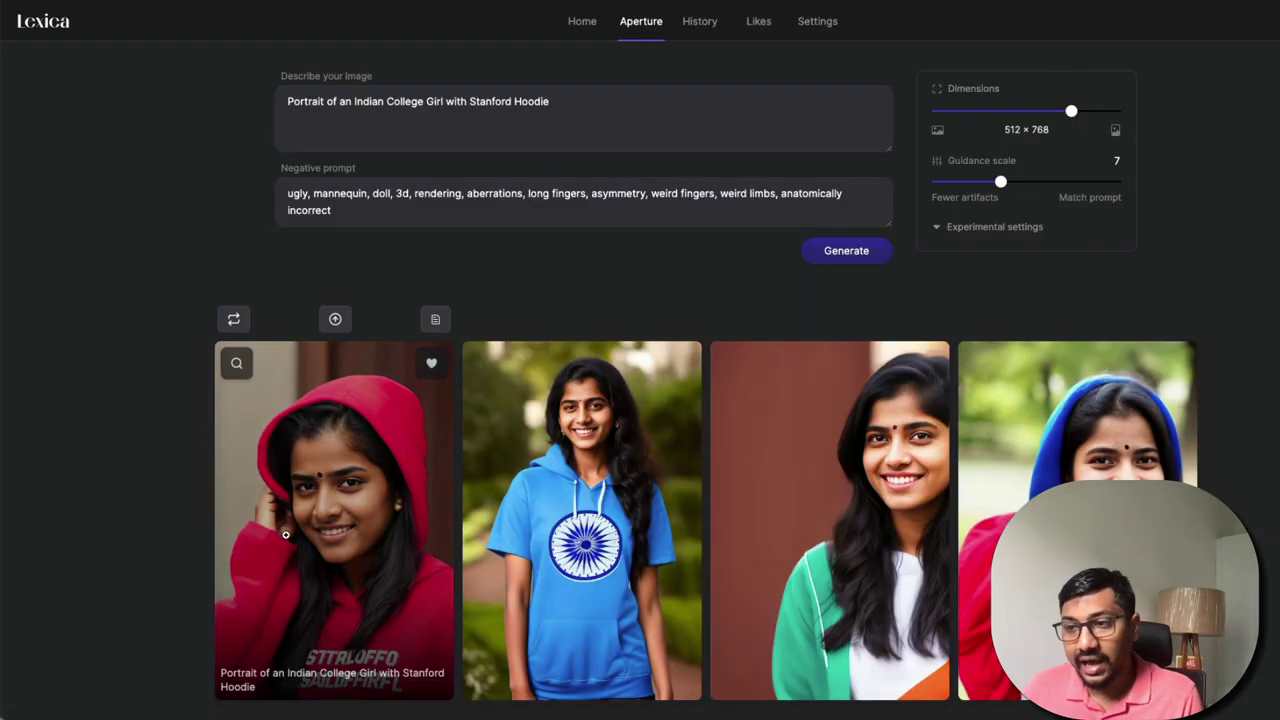
Step: Enlarge the portrait with the blue hood and red backpack and go back and forth through its neighbouring college girl images for comparison
scroll(1004, 487, "down", 3)
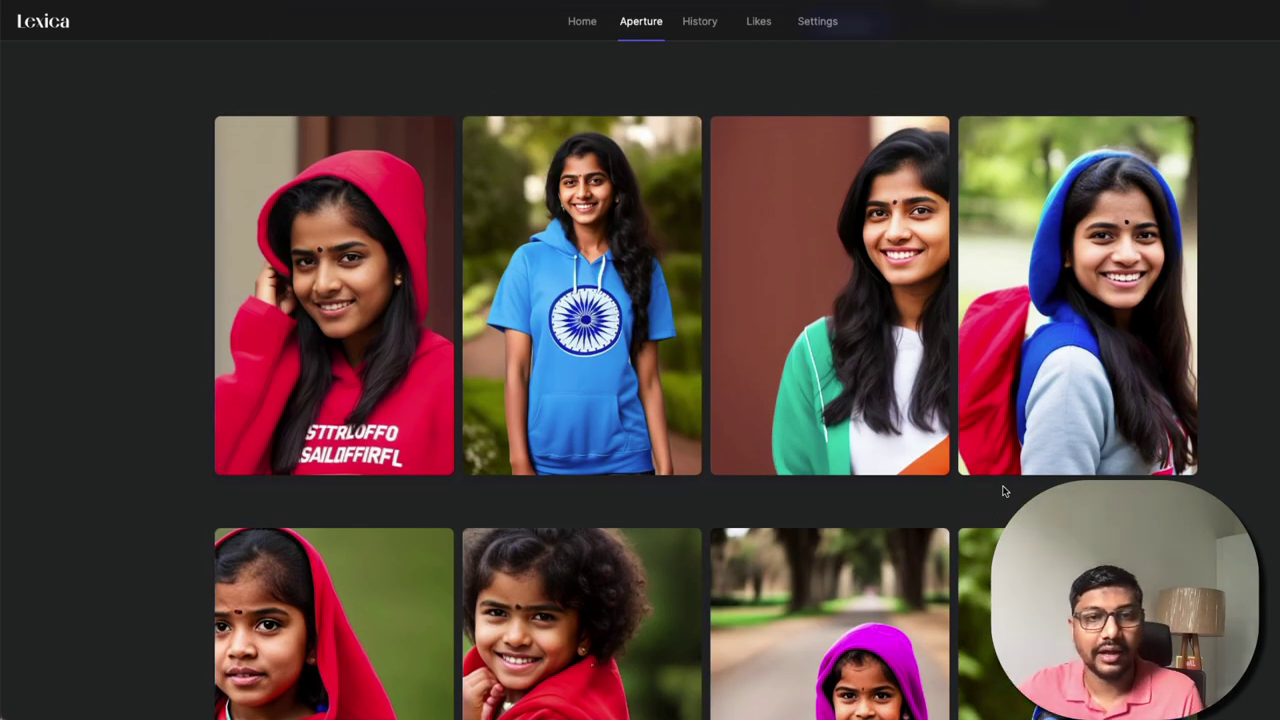
left_click(1141, 361)
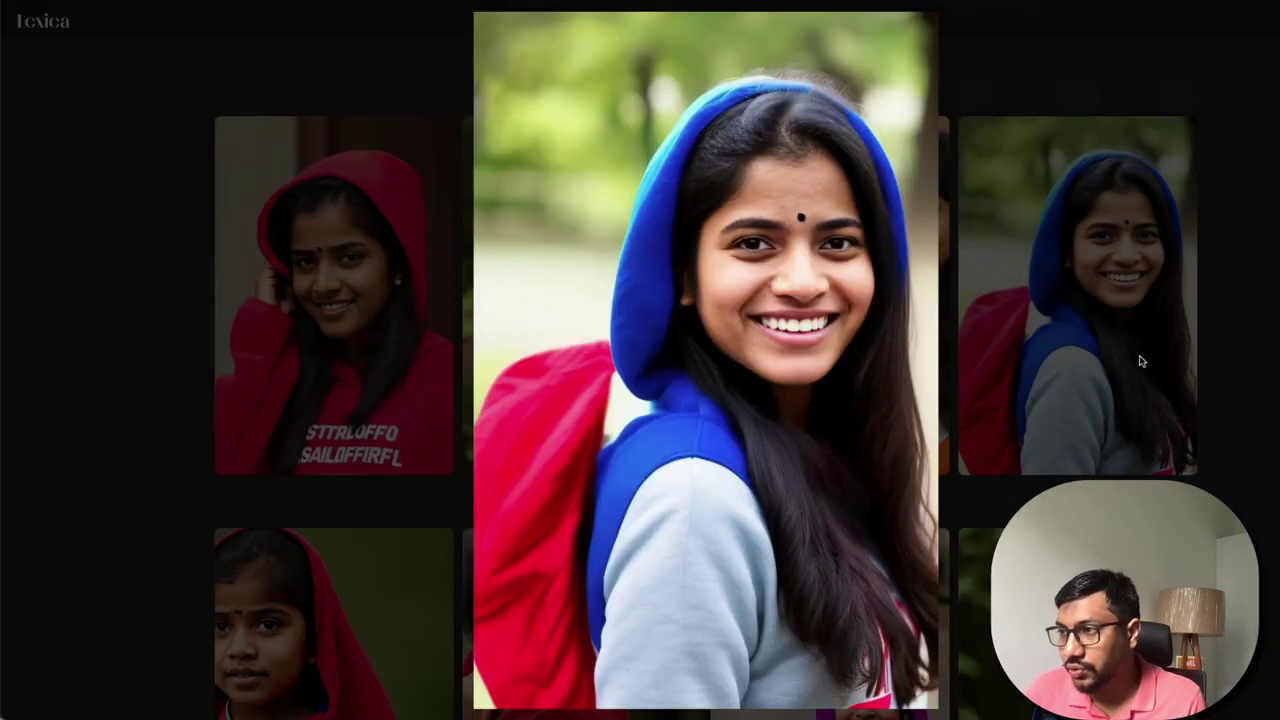
key("Left")
key("Left")
key("Left")
key("Right")
key("Right")
key("Escape")
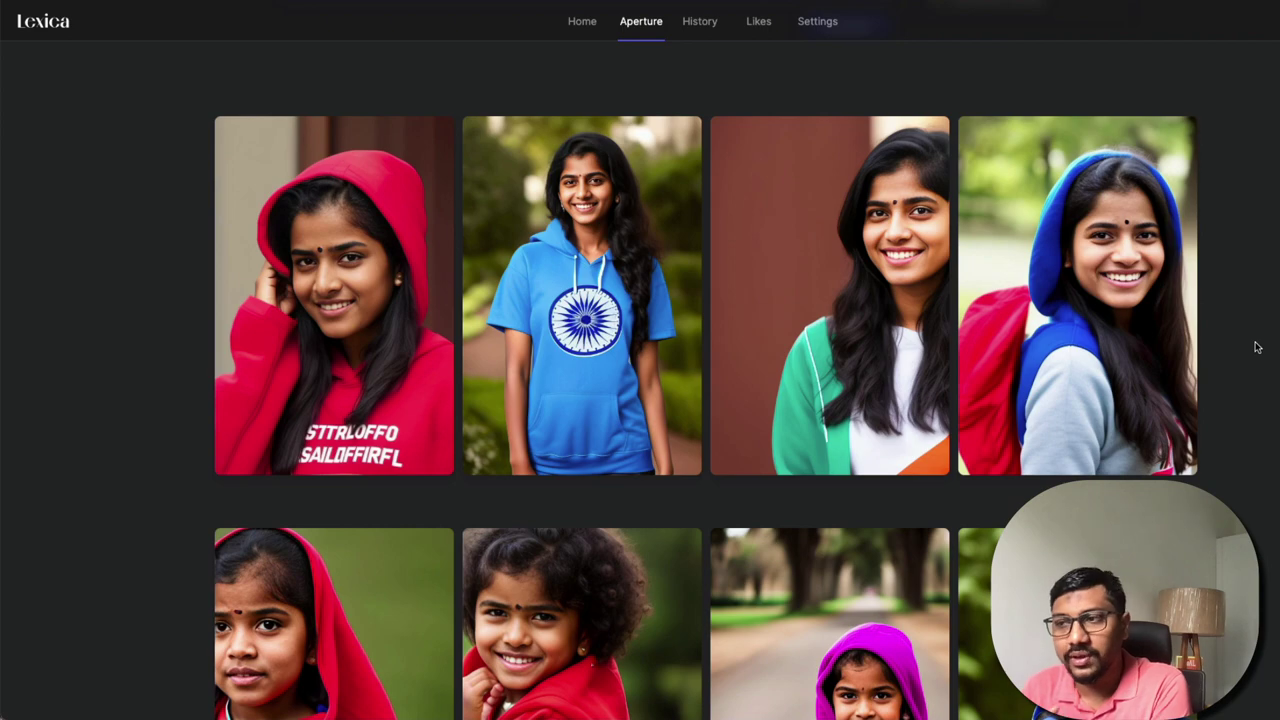
Step: Examine enlarged views of the blue hoodie portrait with the wheel emblem and the green jacket portrait against the brown wall
mouse_move(613, 346)
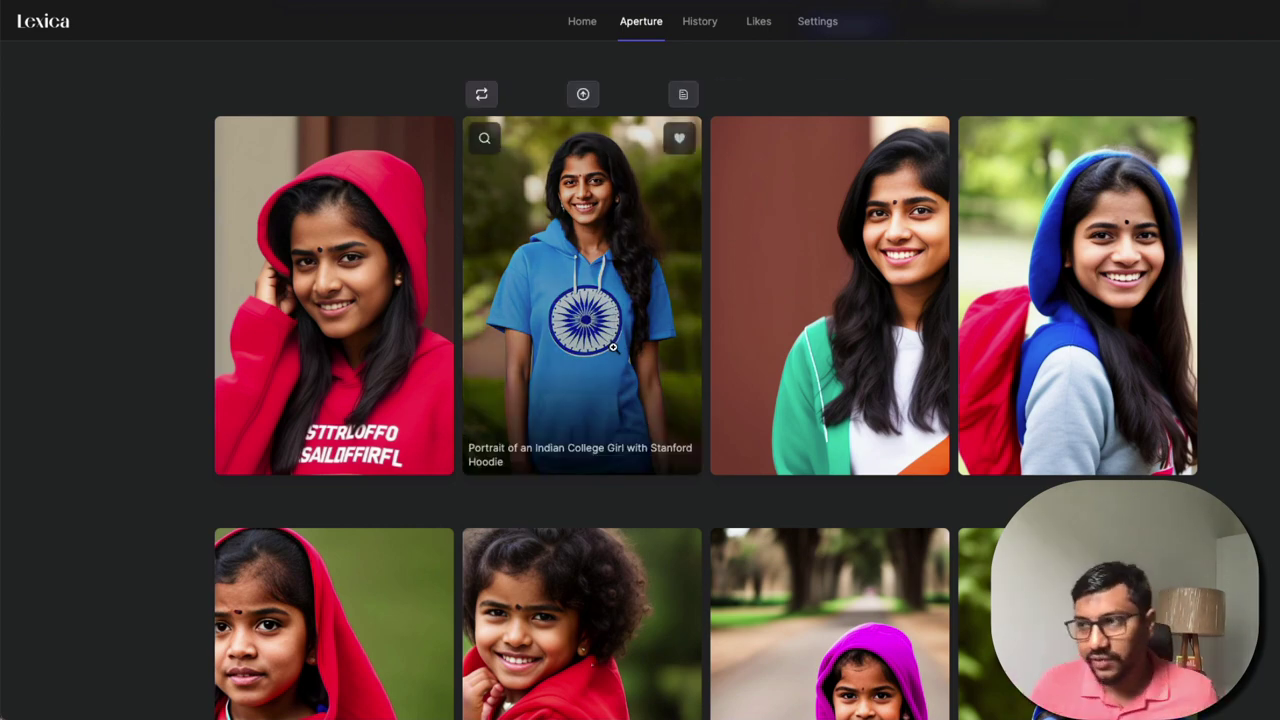
left_click(613, 346)
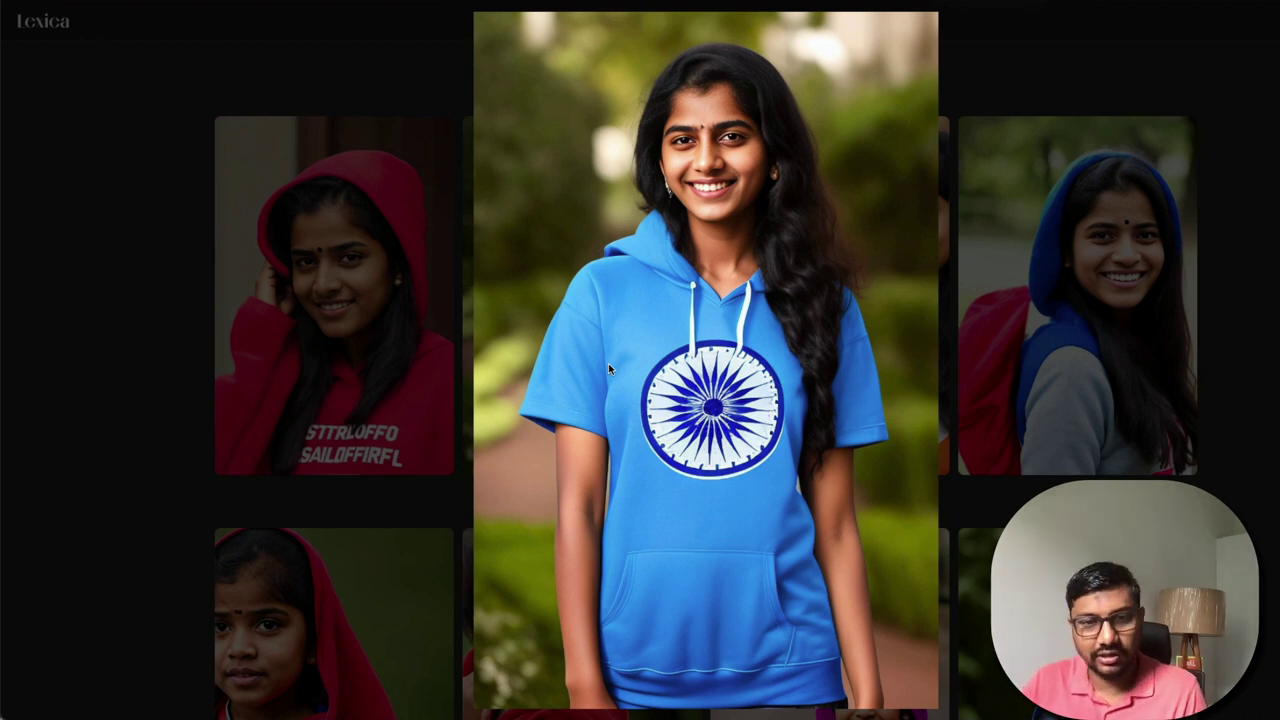
left_click(1211, 390)
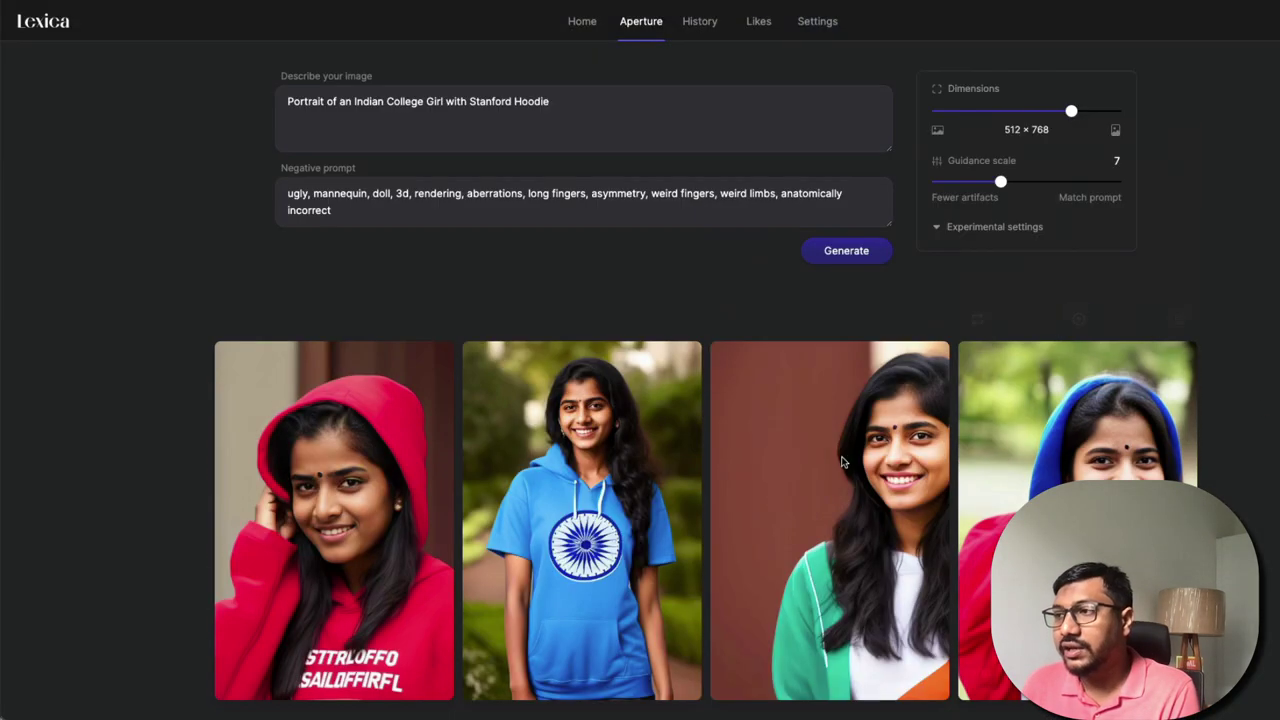
left_click(841, 455)
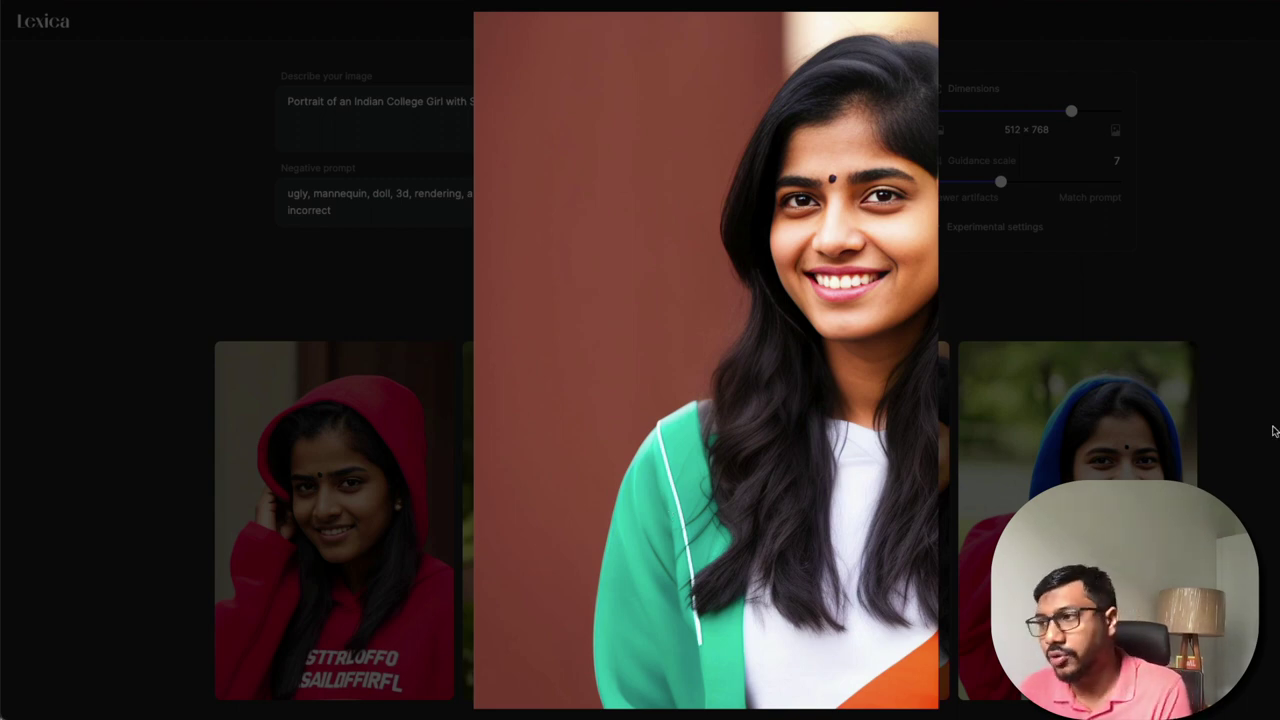
left_click(1225, 429)
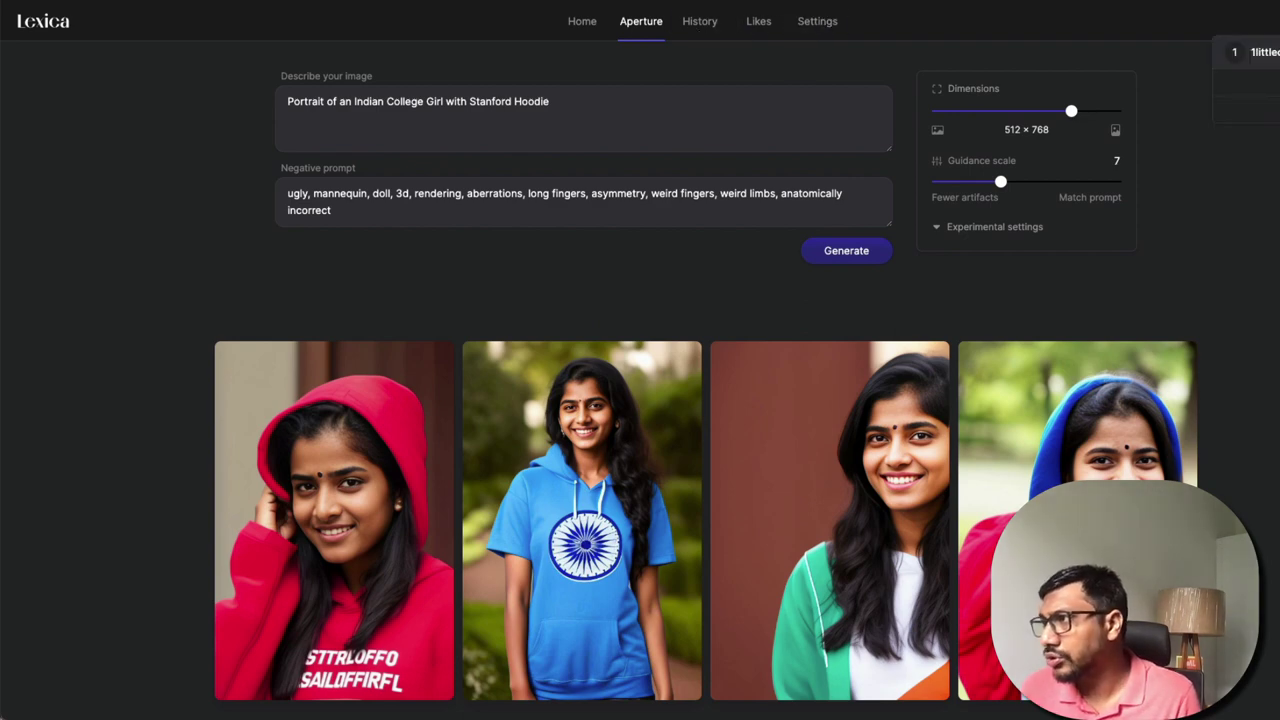
Step: Open the membership plans and examine the monthly generation allowances of the Free and Starter plans and the Starter price
left_click(1262, 110)
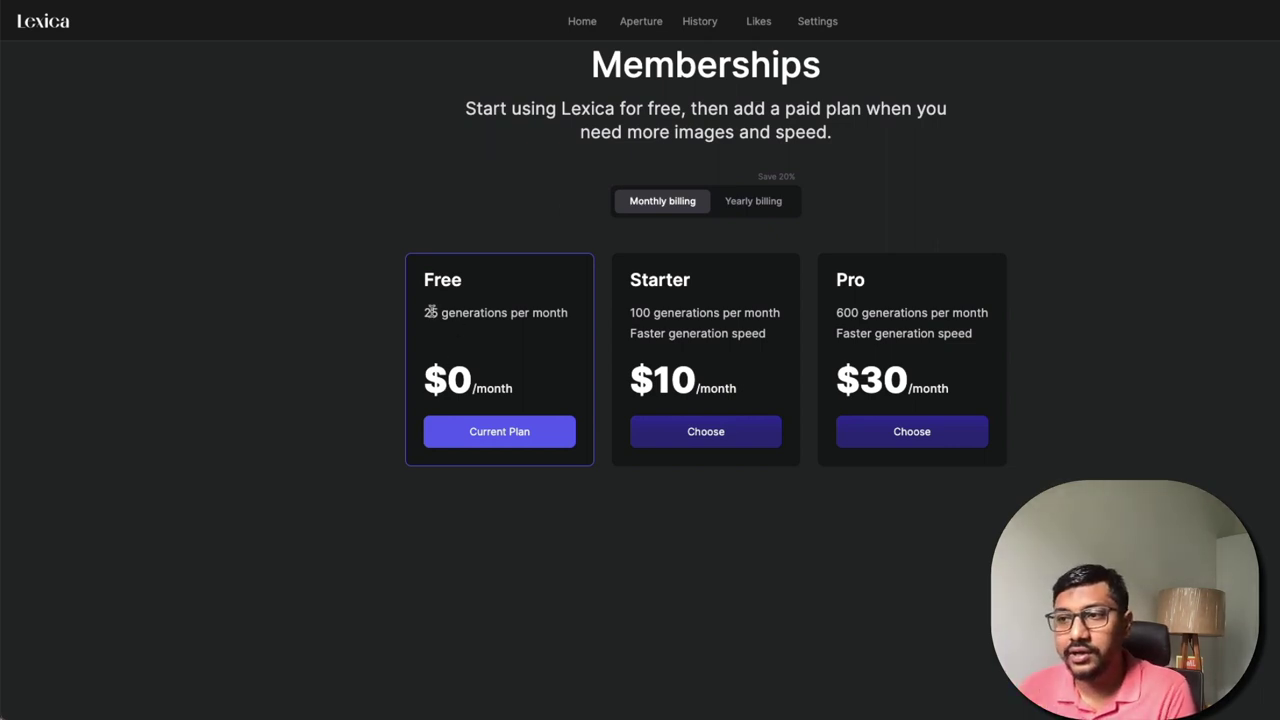
left_click_drag(425, 312, 575, 313)
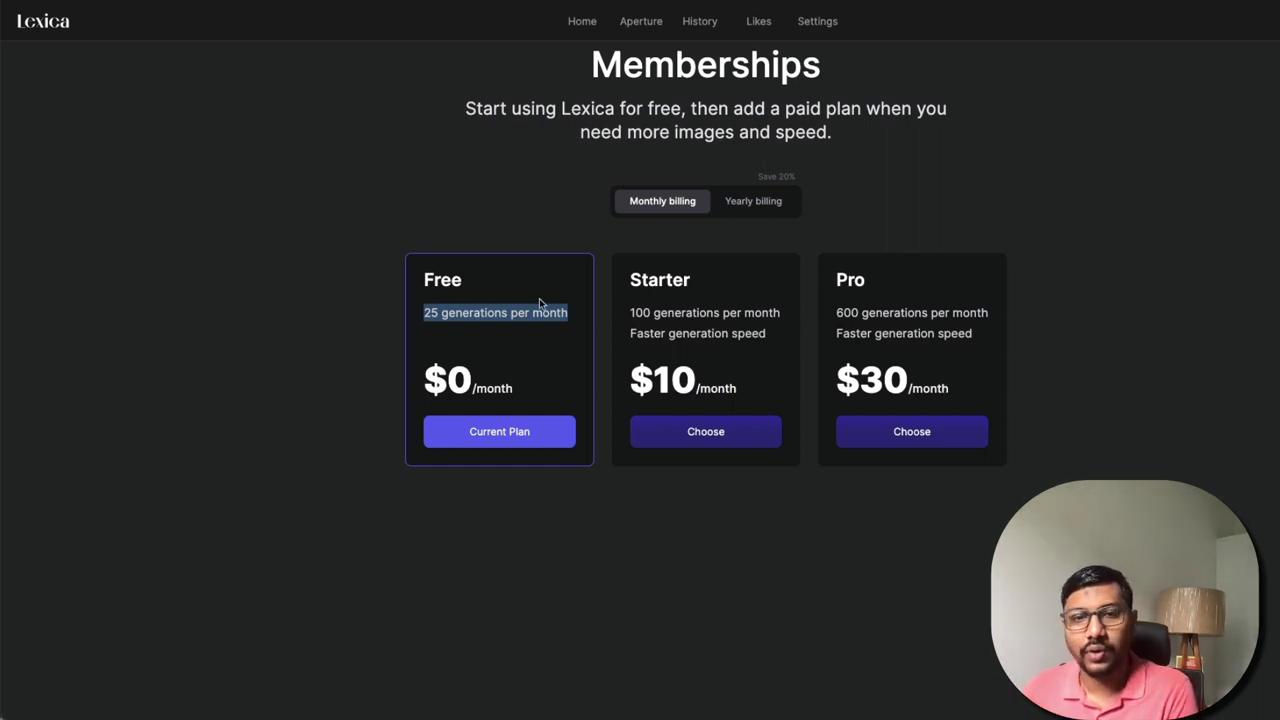
left_click_drag(631, 312, 797, 316)
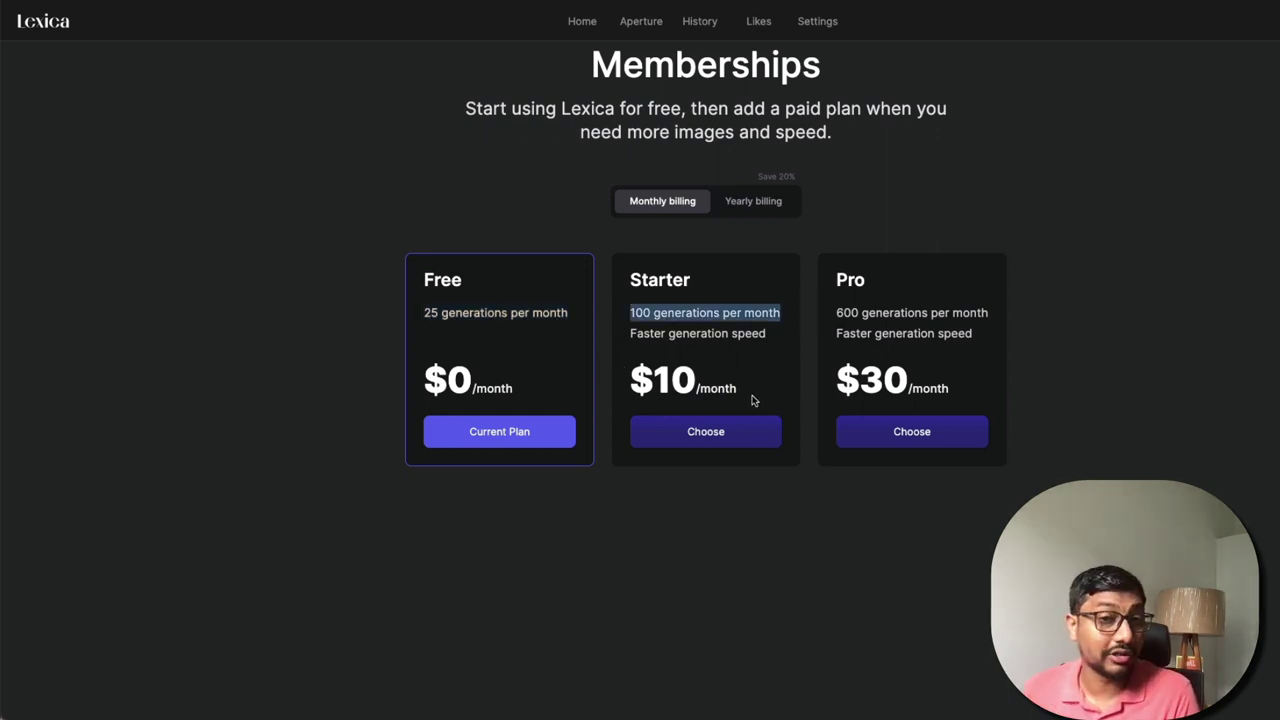
left_click_drag(755, 400, 654, 385)
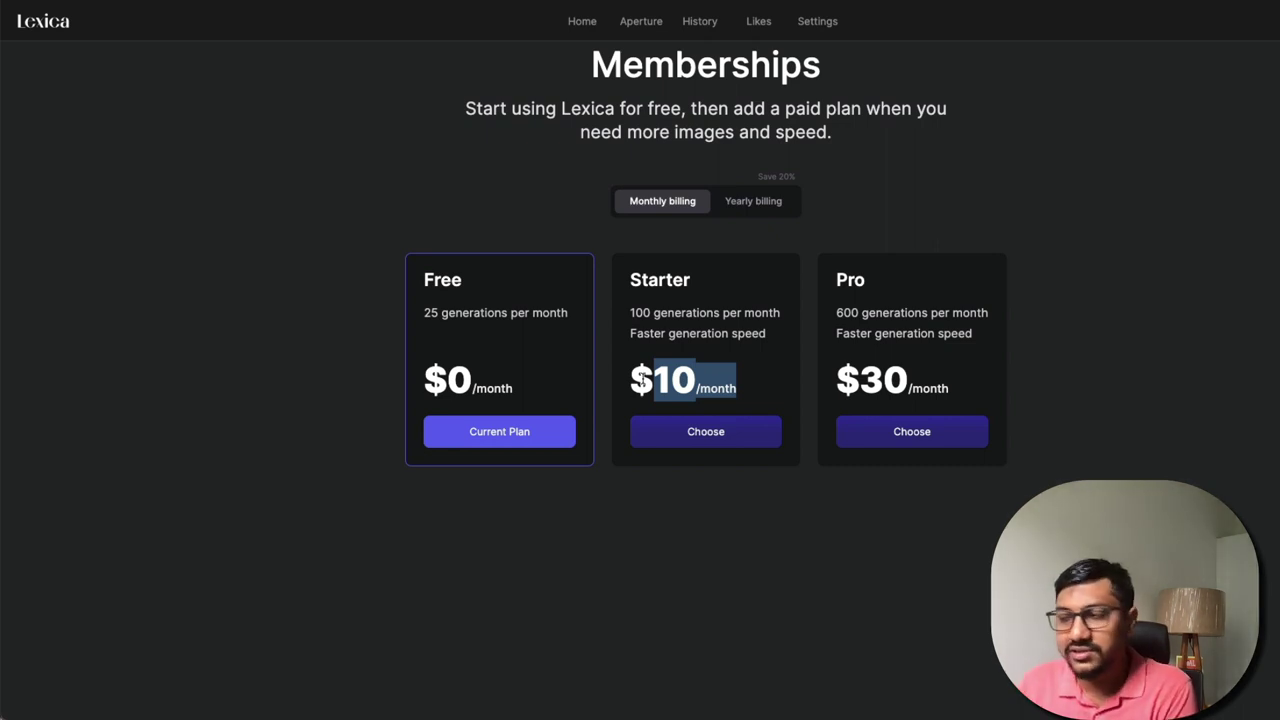
left_click(1006, 157)
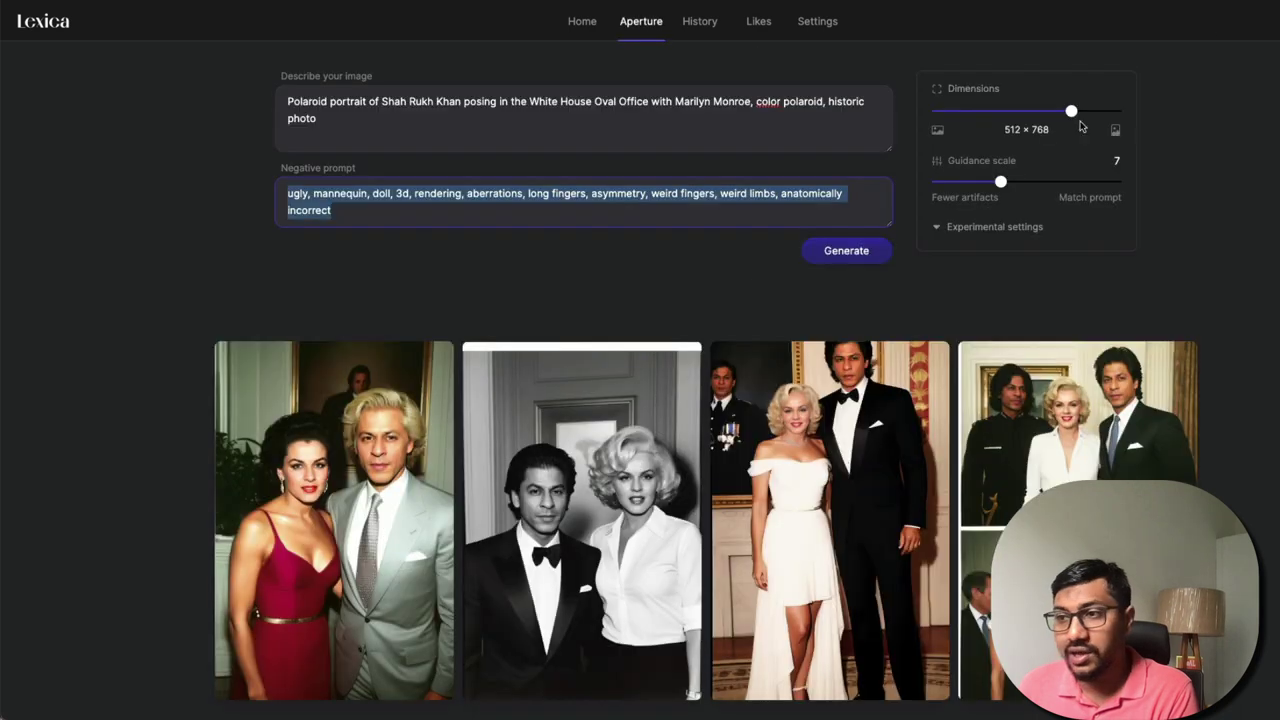